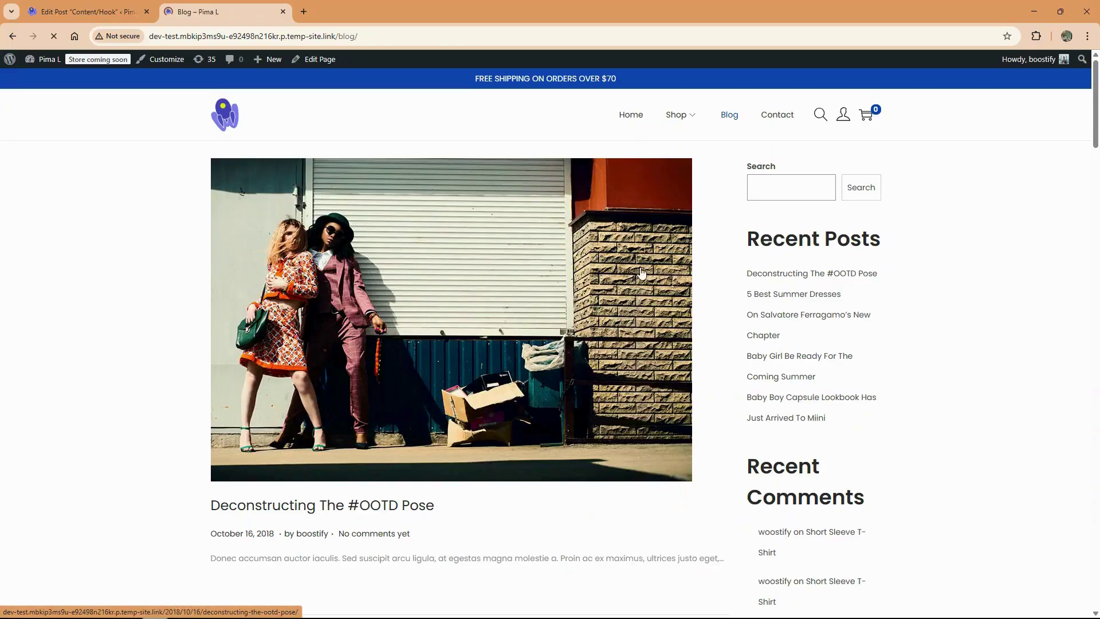
- Open the post "Deconstructing The #OOTD Pose" from the site's blog page
{"action": "scroll", "coordinate": [387, 291], "scroll_direction": "down", "scroll_amount": 4}
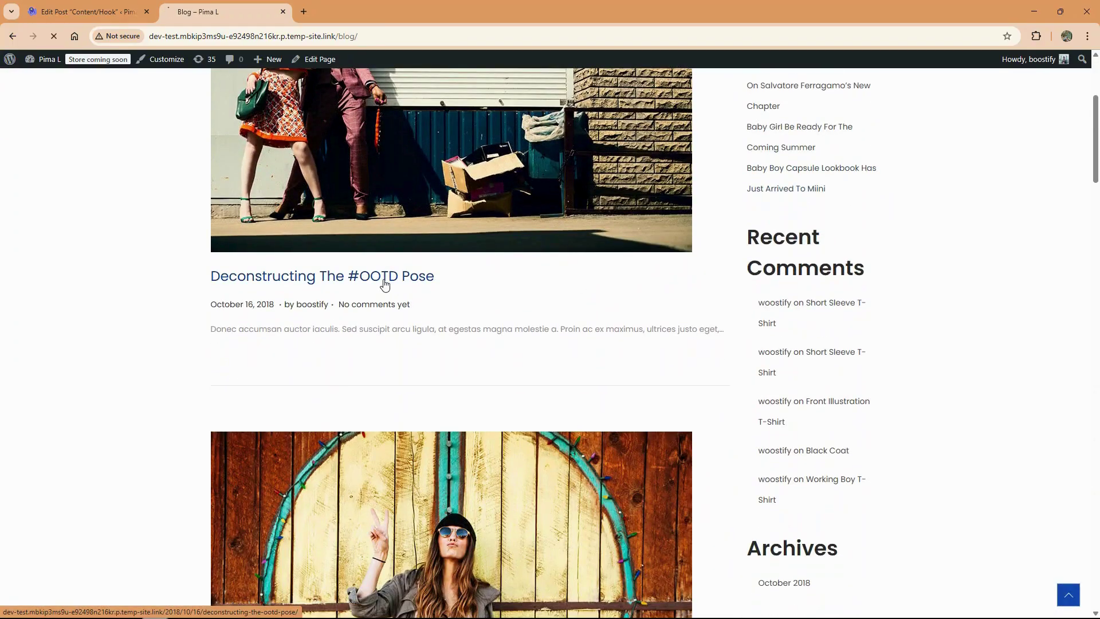
{"action": "left_click", "coordinate": [384, 278]}
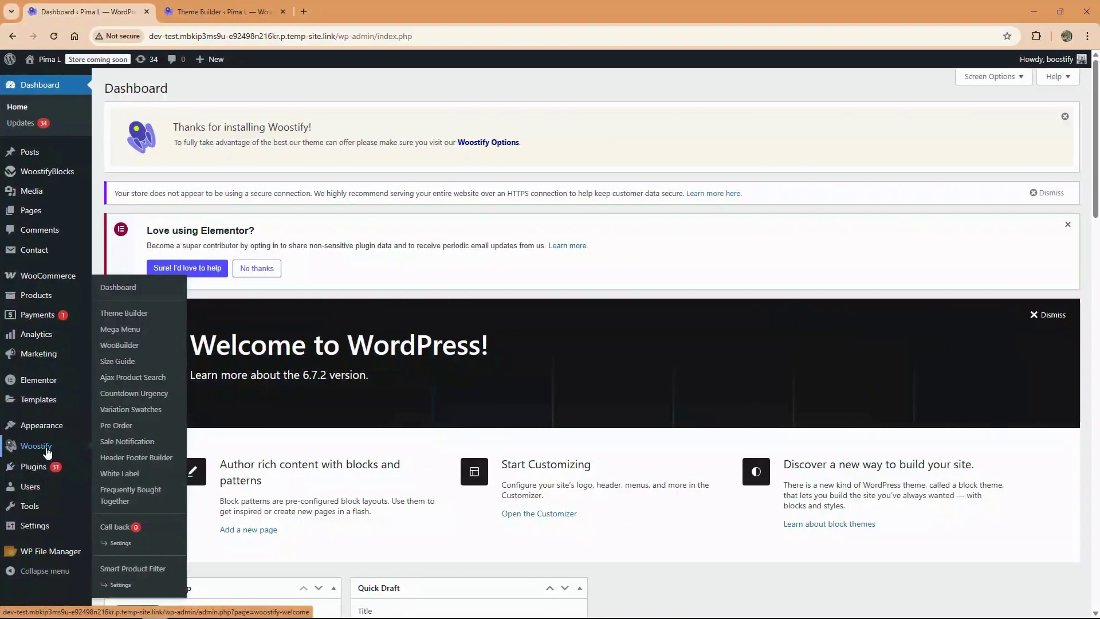
- Create a Custom Content/Hook template named "Content/Hook" in Woostify's Theme Builder
{"action": "left_click", "coordinate": [133, 317]}
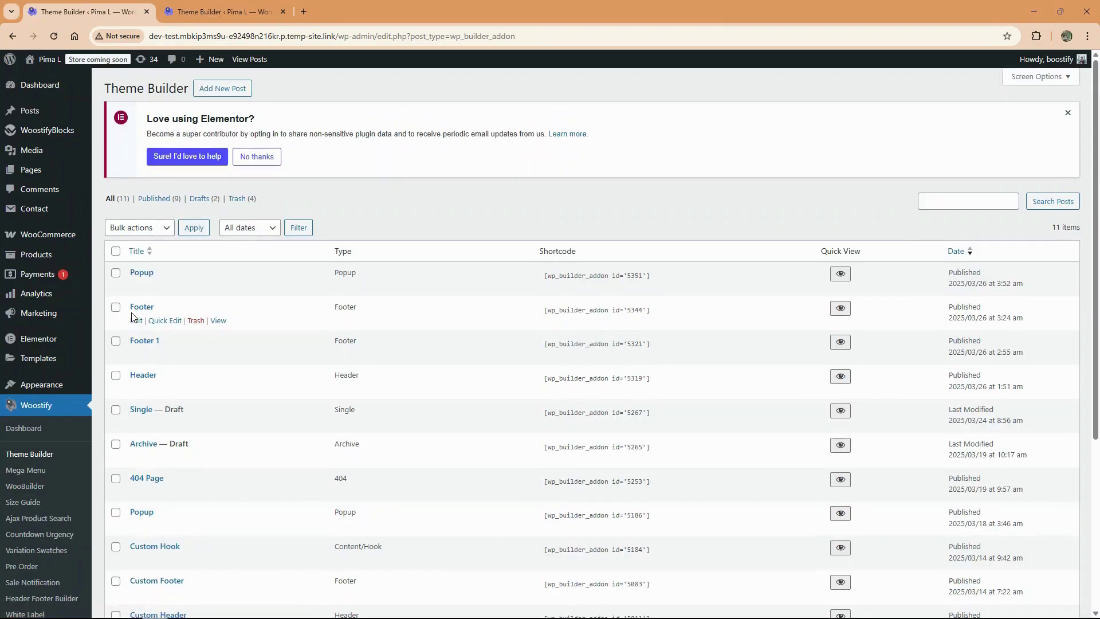
{"action": "left_click", "coordinate": [221, 88]}
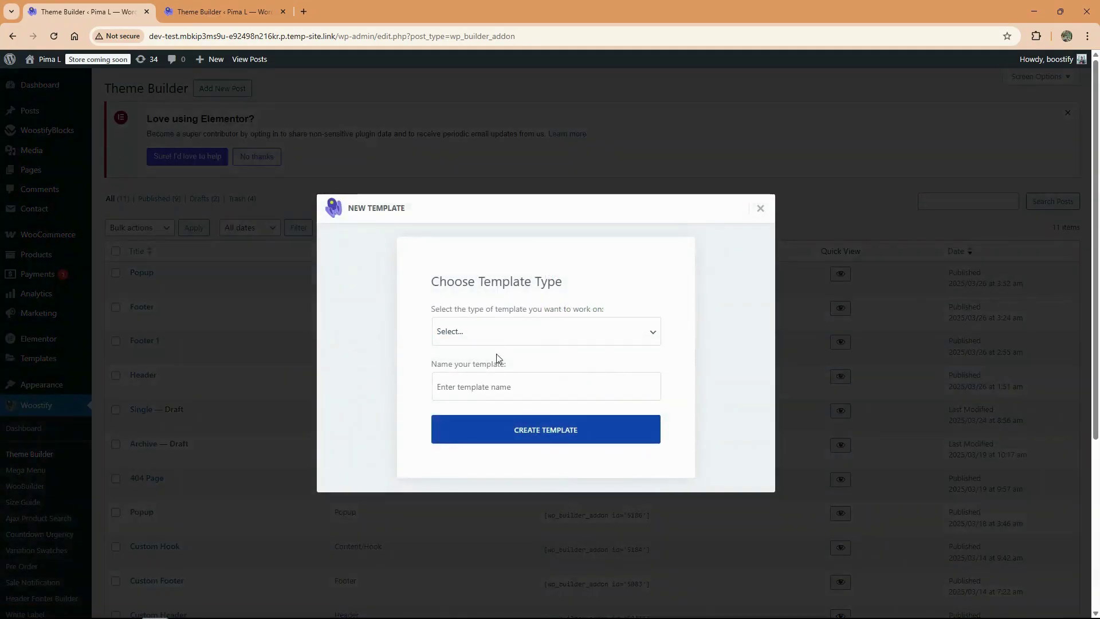
{"action": "left_click", "coordinate": [500, 332]}
{"action": "left_click", "coordinate": [504, 398]}
{"action": "left_click", "coordinate": [466, 388]}
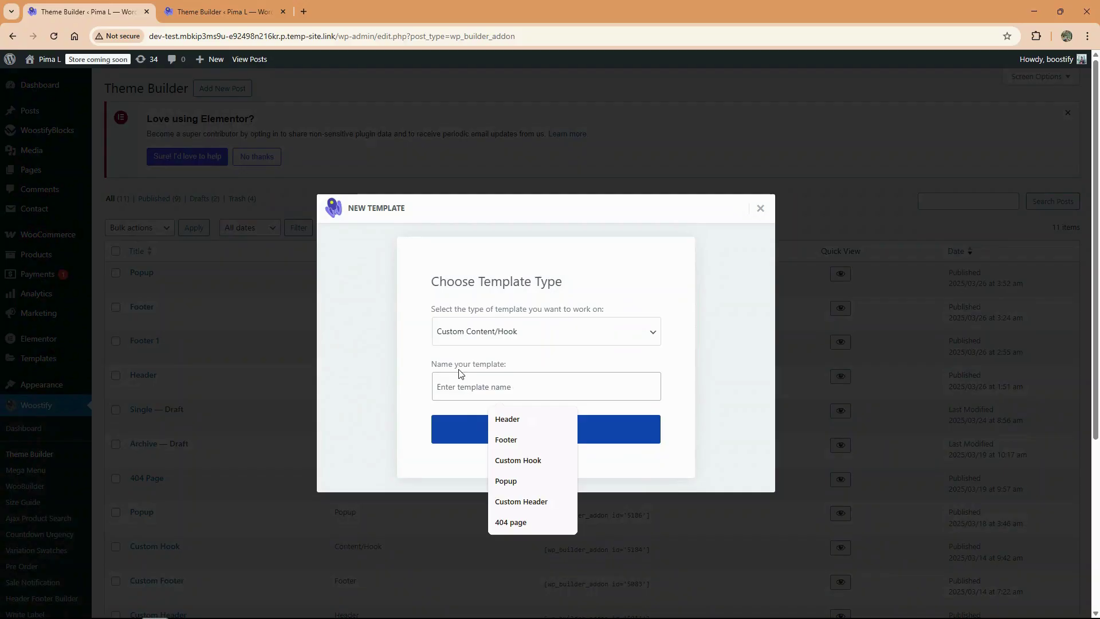
{"action": "type", "text": "Content/Hoo"}
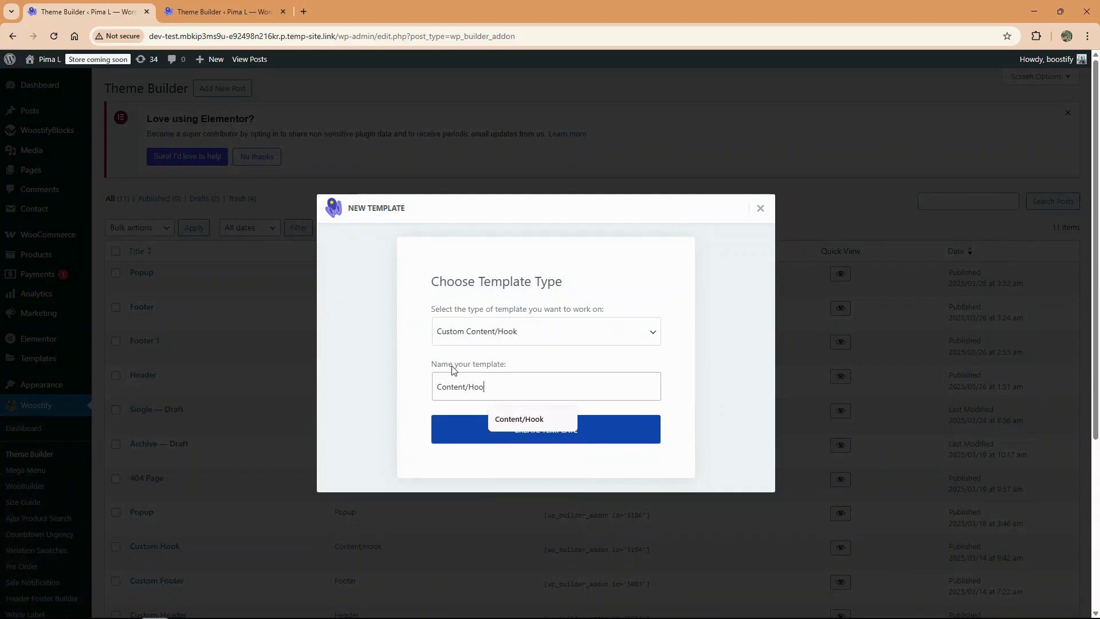
{"action": "type", "text": "k"}
{"action": "left_click", "coordinate": [494, 434]}
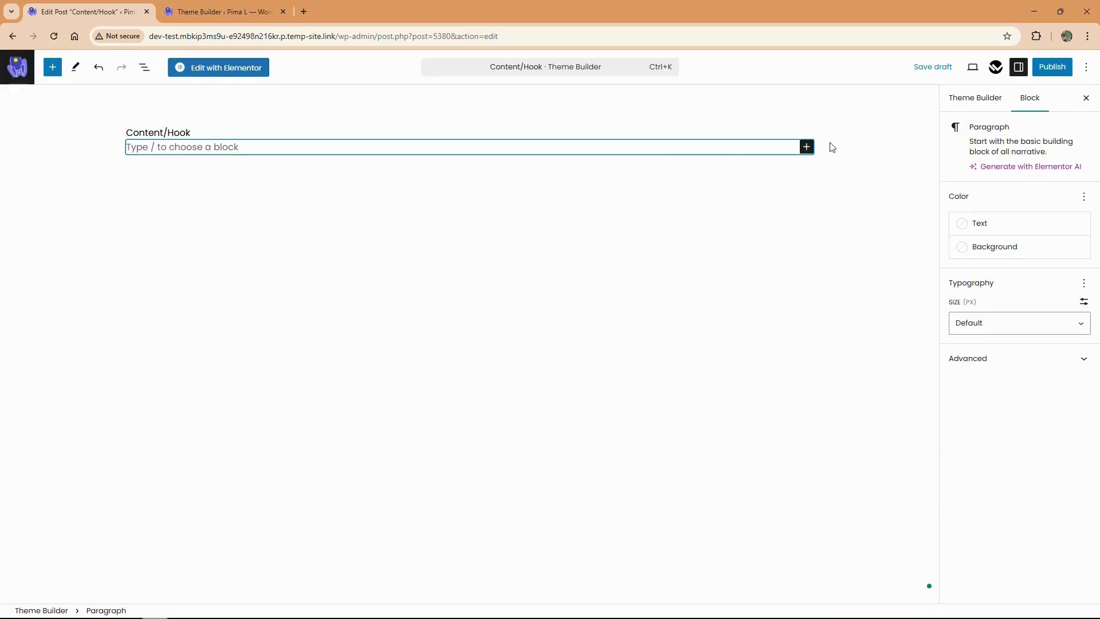
- Insert a Columns block with the 25 / 50 / 25 layout below the template title
{"action": "left_click", "coordinate": [807, 147]}
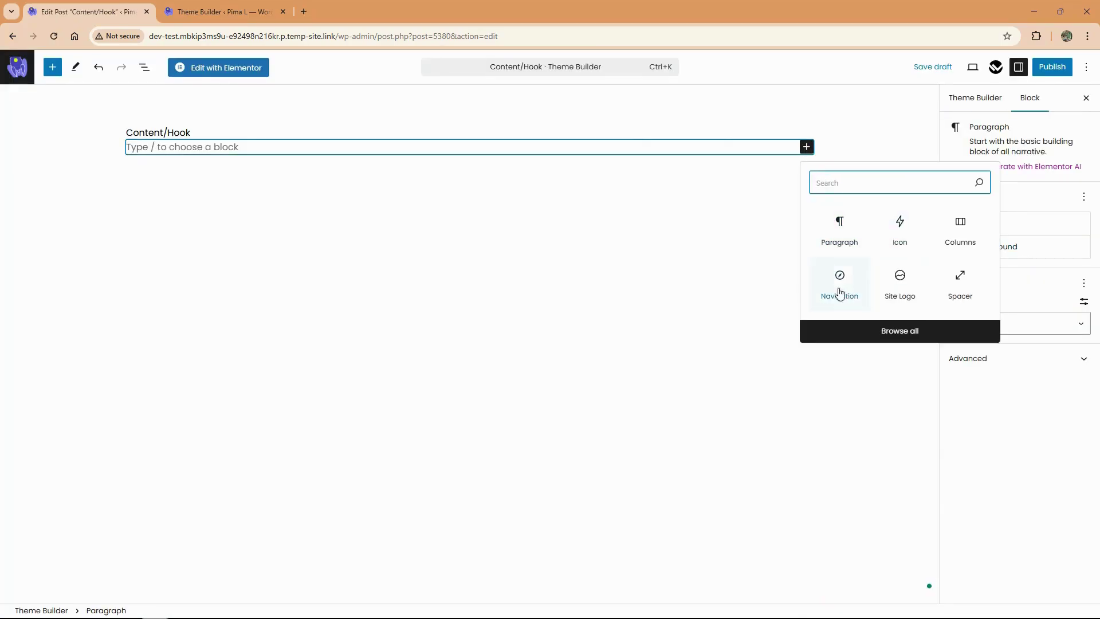
{"action": "left_click", "coordinate": [961, 239]}
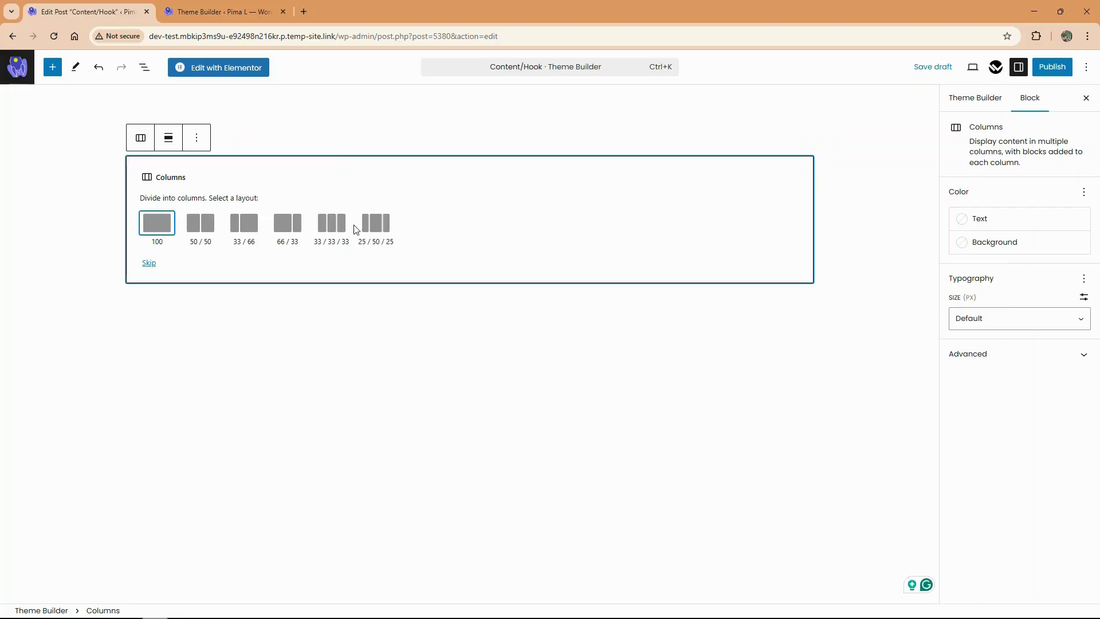
{"action": "left_click", "coordinate": [385, 223]}
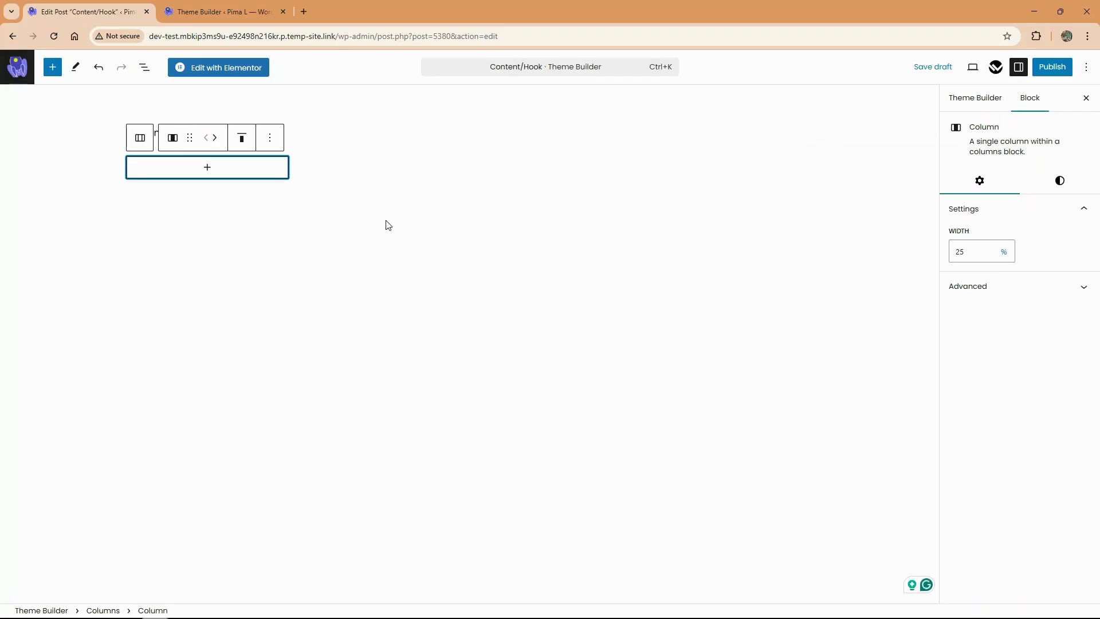
- Add a paragraph reading "Use Code "SAVE10" for 10% Off Your Order" in the middle column
{"action": "left_click", "coordinate": [457, 176]}
{"action": "left_click", "coordinate": [496, 169]}
{"action": "left_click", "coordinate": [407, 256]}
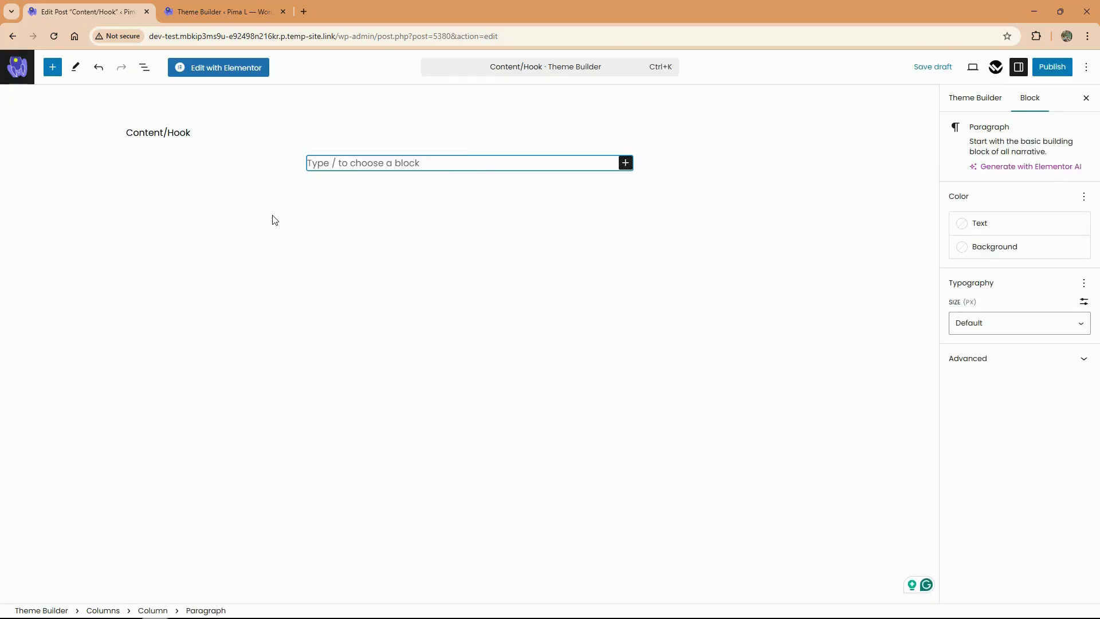
{"action": "type", "text": "Use "}
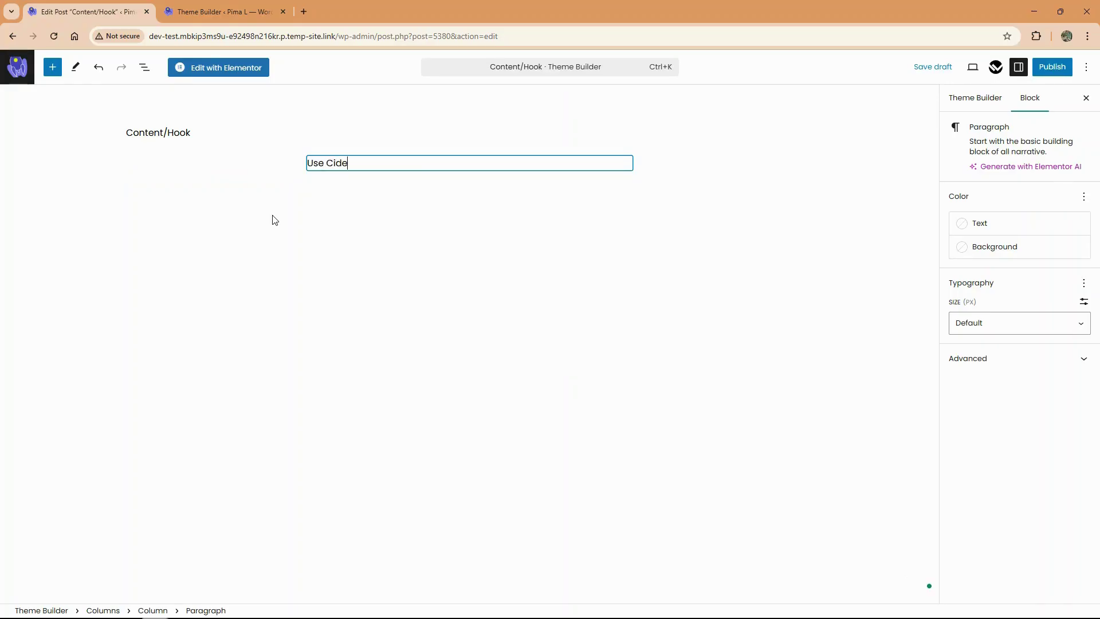
{"action": "type", "text": "Code \"SAVE10\" for 10% Off Your Order"}
- Insert an Image block with the flame percent picture (hot-sale.png) from the media library in the first column
{"action": "left_click", "coordinate": [172, 169]}
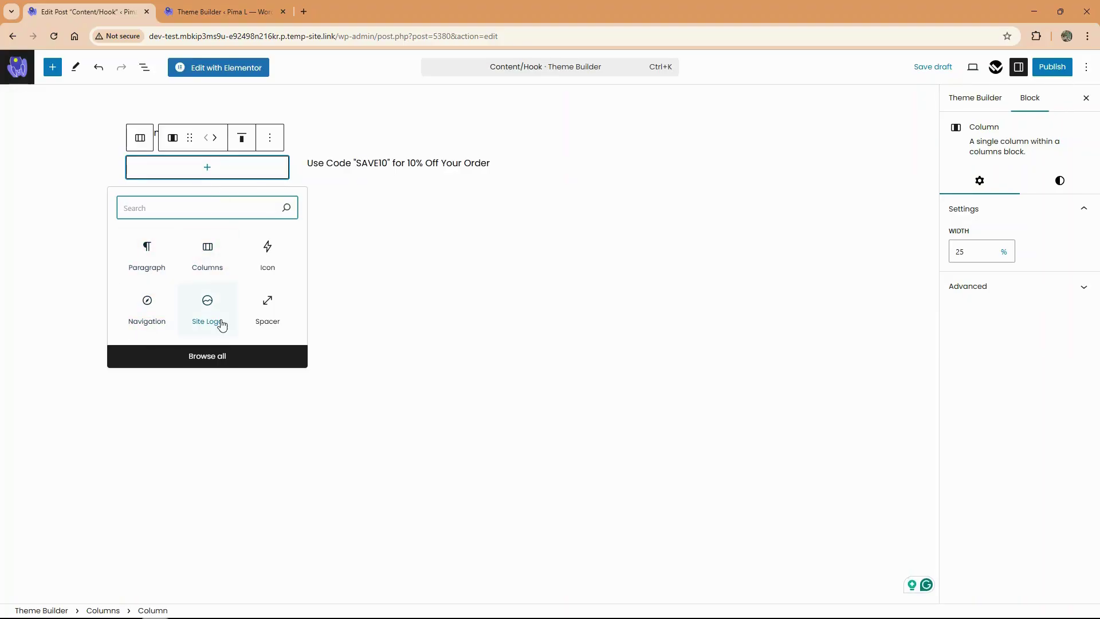
{"action": "type", "text": "im"}
{"action": "left_click", "coordinate": [167, 268]}
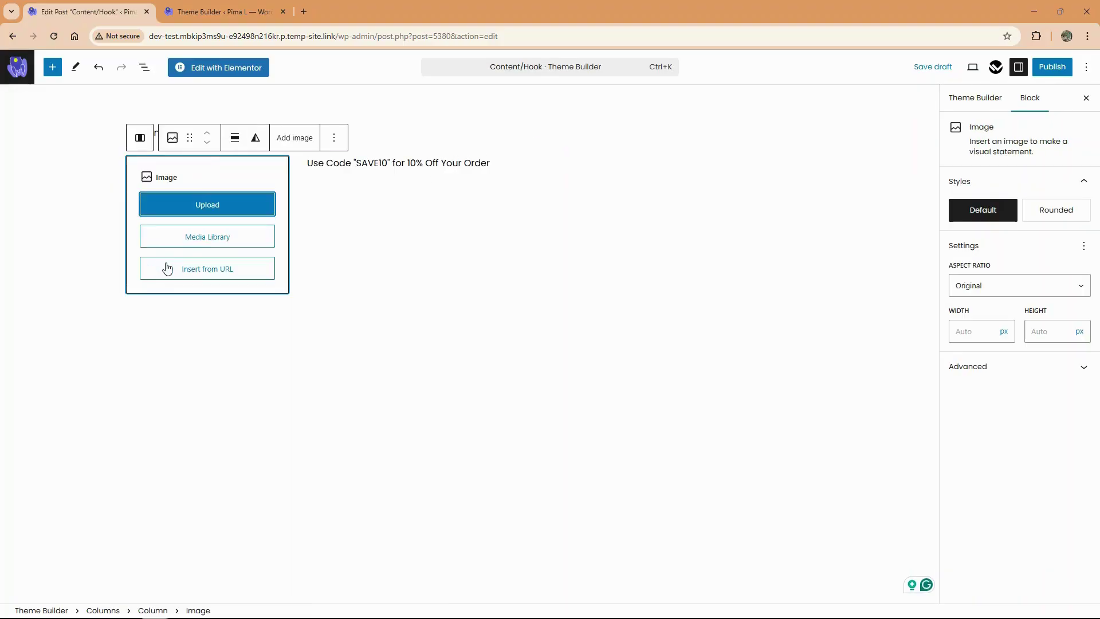
{"action": "left_click", "coordinate": [205, 234]}
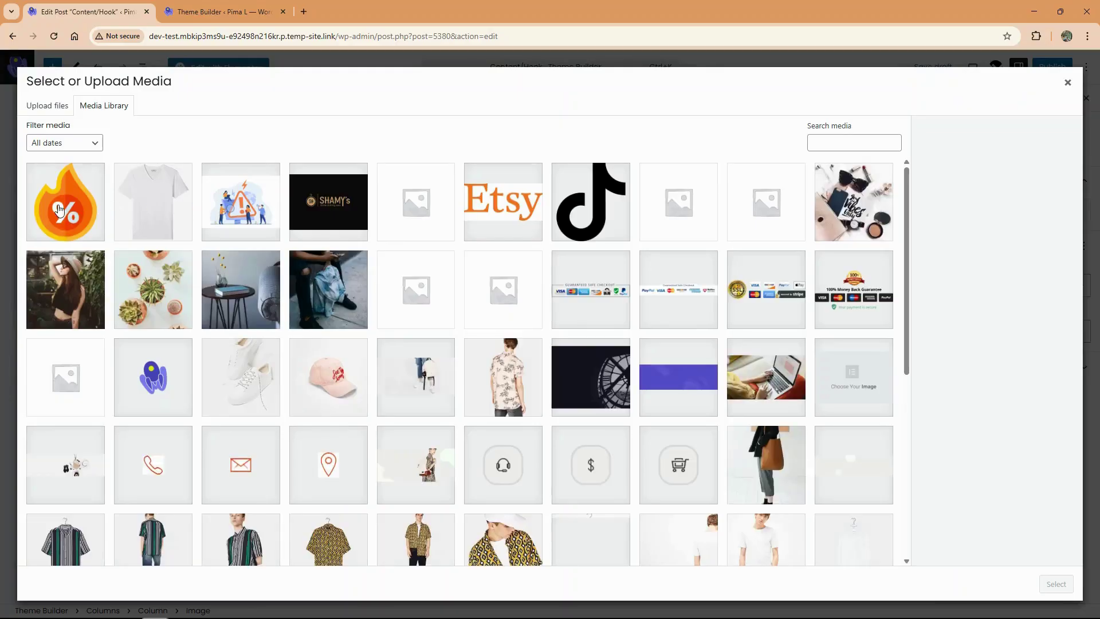
{"action": "left_click", "coordinate": [65, 202]}
{"action": "left_click", "coordinate": [1056, 583]}
- Insert an Image block with hot-sale.png from the media library in the third column
{"action": "left_click", "coordinate": [658, 223]}
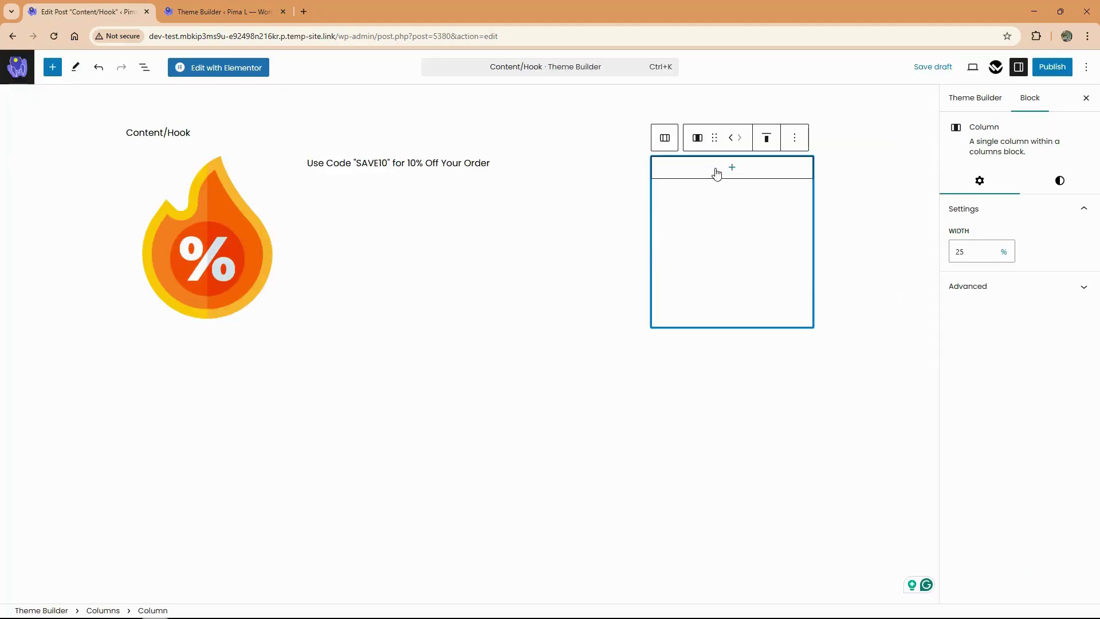
{"action": "left_click", "coordinate": [732, 171]}
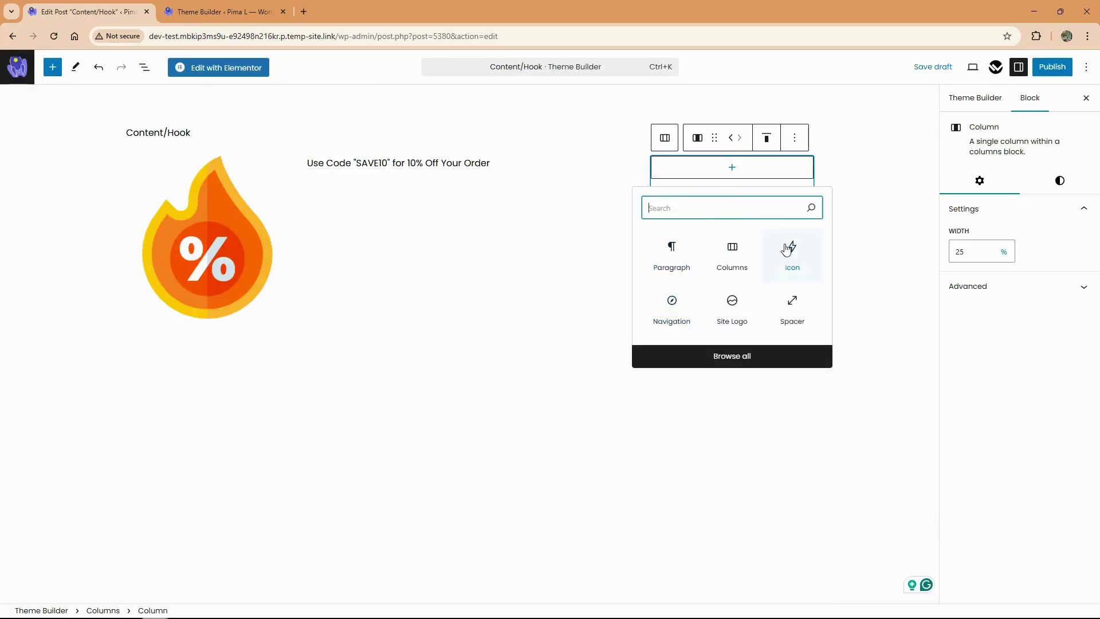
{"action": "type", "text": "ima"}
{"action": "left_click", "coordinate": [671, 255]}
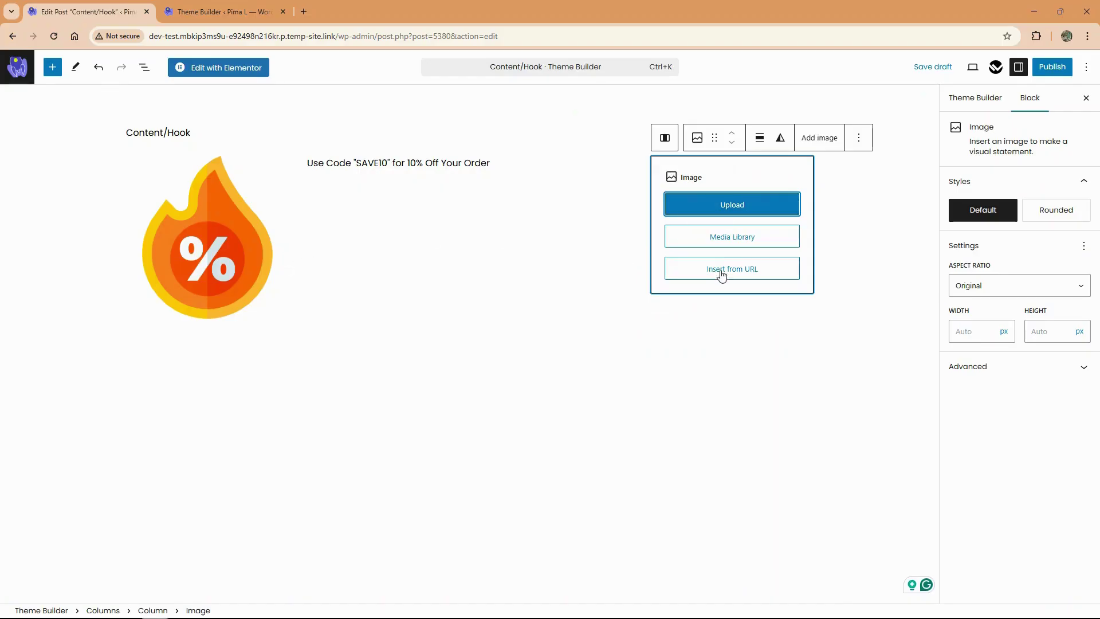
{"action": "left_click", "coordinate": [733, 237]}
{"action": "left_click", "coordinate": [86, 221]}
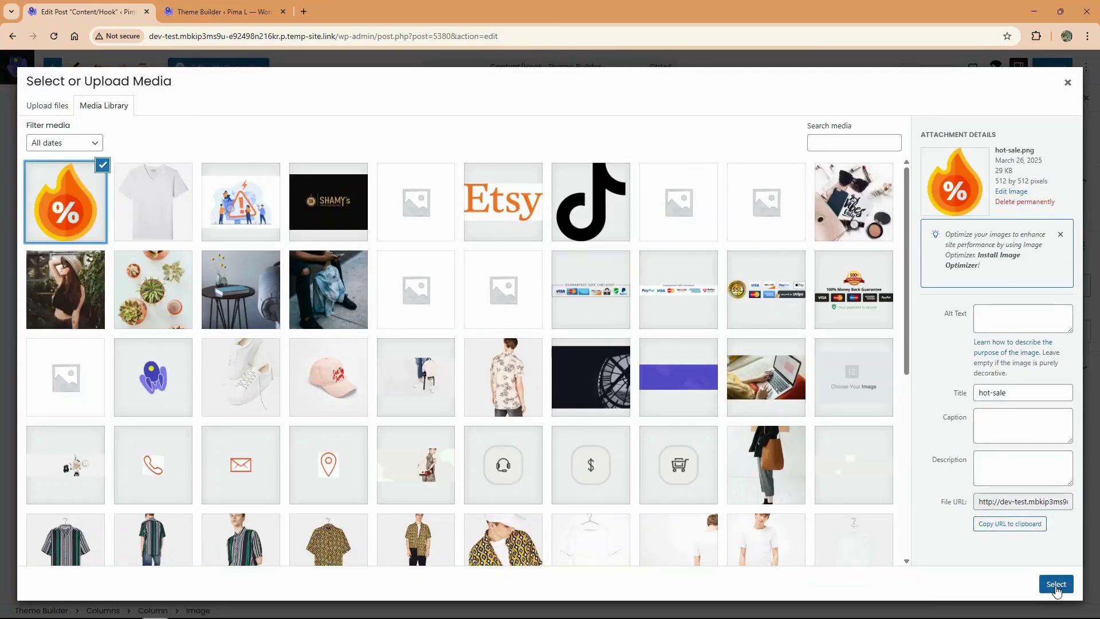
{"action": "left_click", "coordinate": [1056, 584]}
- Set the width of both flame images to 50 px
{"action": "left_click", "coordinate": [233, 215]}
{"action": "left_click", "coordinate": [978, 436]}
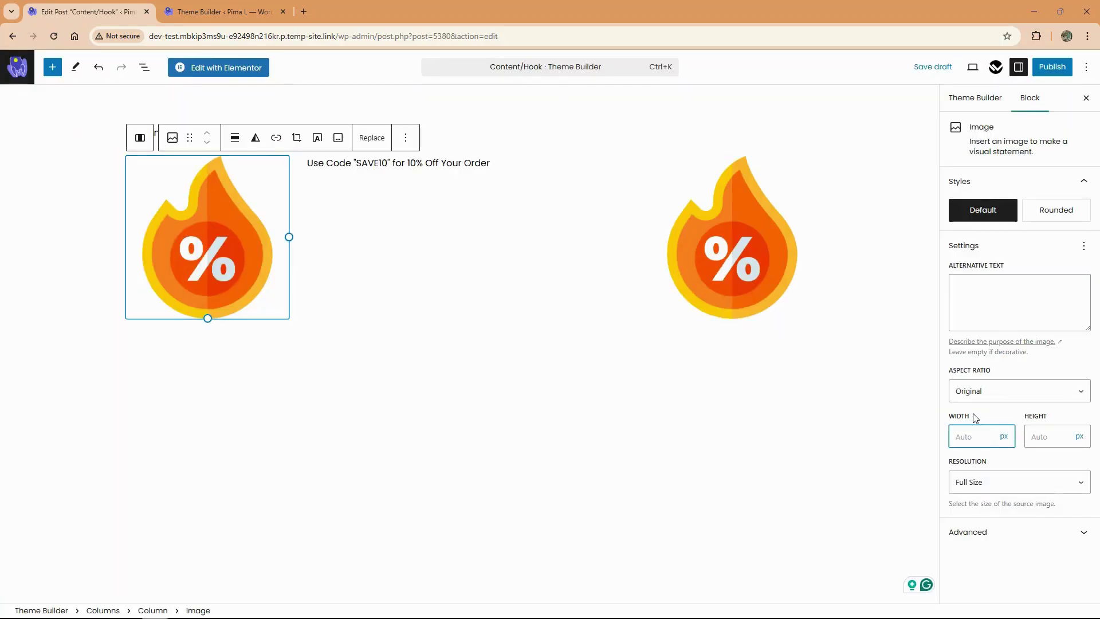
{"action": "type", "text": "50"}
{"action": "left_click", "coordinate": [790, 314]}
{"action": "left_click", "coordinate": [979, 441]}
{"action": "type", "text": "50"}
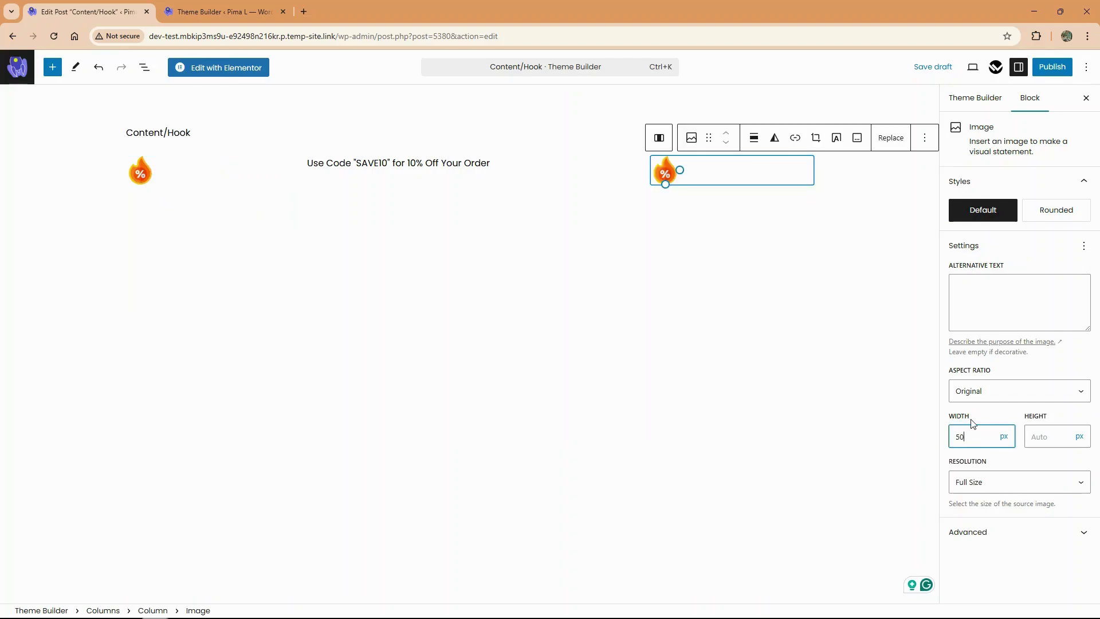
- Align the first column's flame image right and the third column's flame image left
{"action": "left_click", "coordinate": [139, 177]}
{"action": "left_click", "coordinate": [235, 137]}
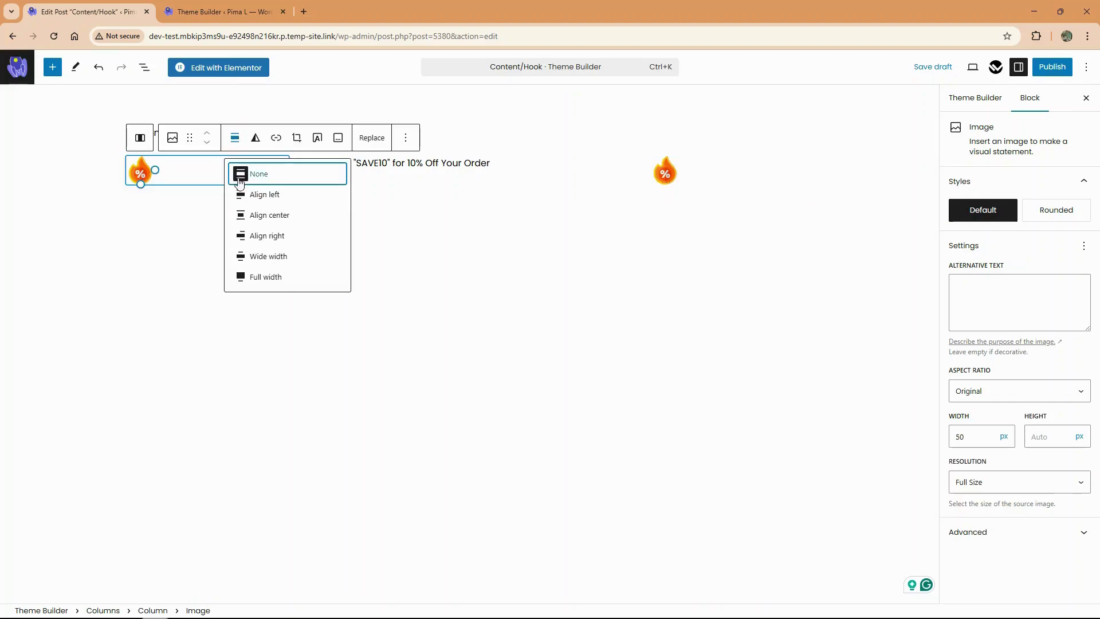
{"action": "left_click", "coordinate": [267, 236]}
{"action": "left_click", "coordinate": [670, 171]}
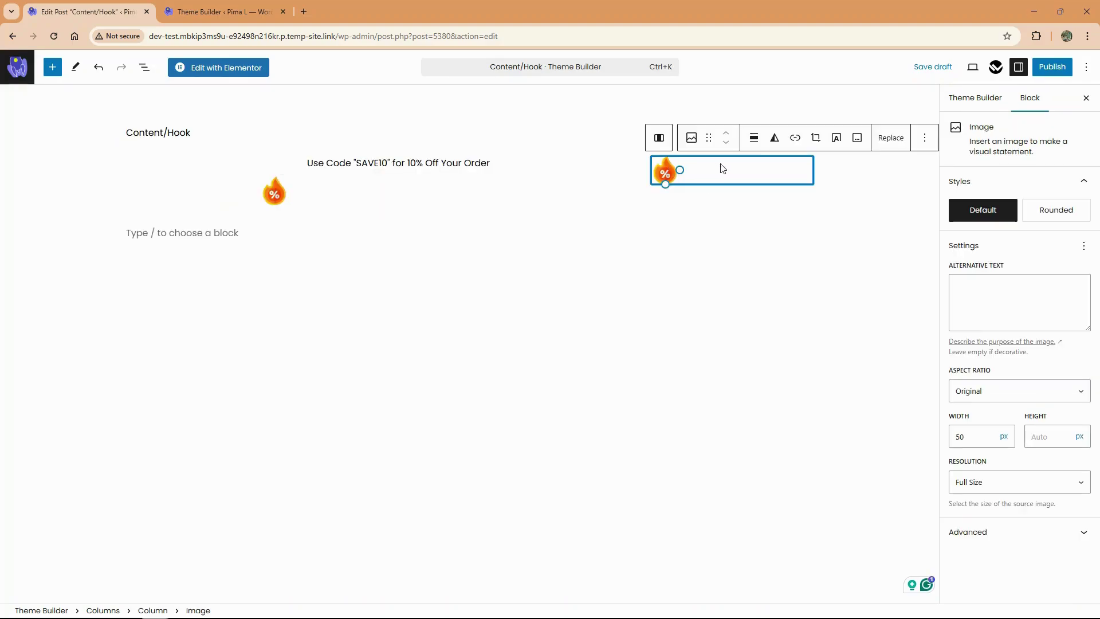
{"action": "left_click", "coordinate": [754, 137]}
{"action": "left_click", "coordinate": [785, 195]}
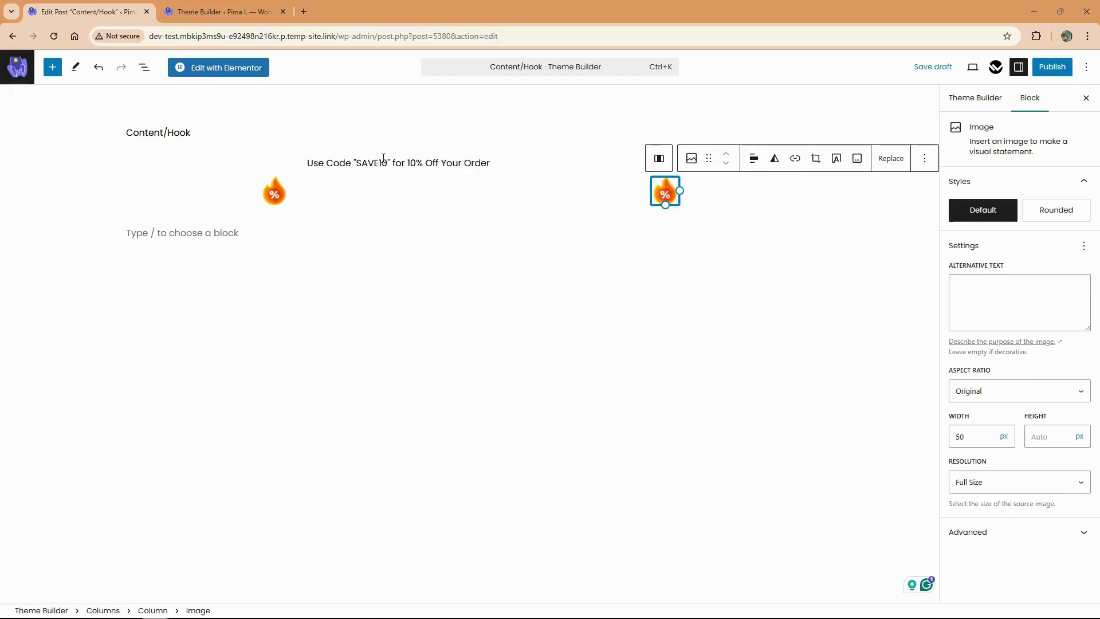
- Center the discount code paragraph and set its text size to H5
{"action": "left_click", "coordinate": [436, 163]}
{"action": "left_click", "coordinate": [415, 142]}
{"action": "left_click", "coordinate": [463, 201]}
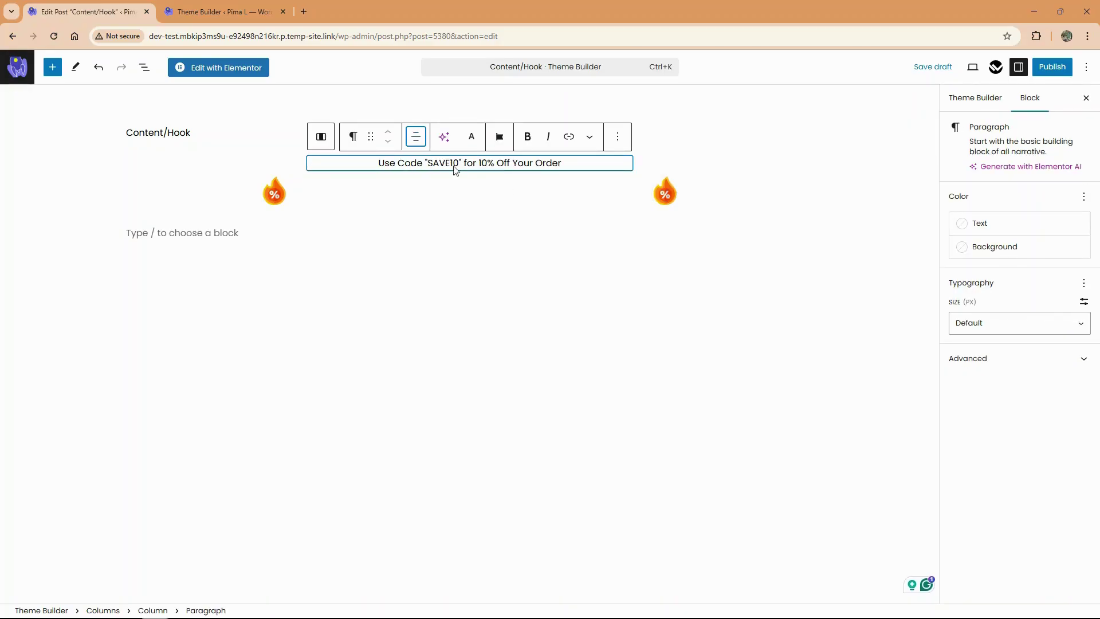
{"action": "left_click", "coordinate": [991, 325]}
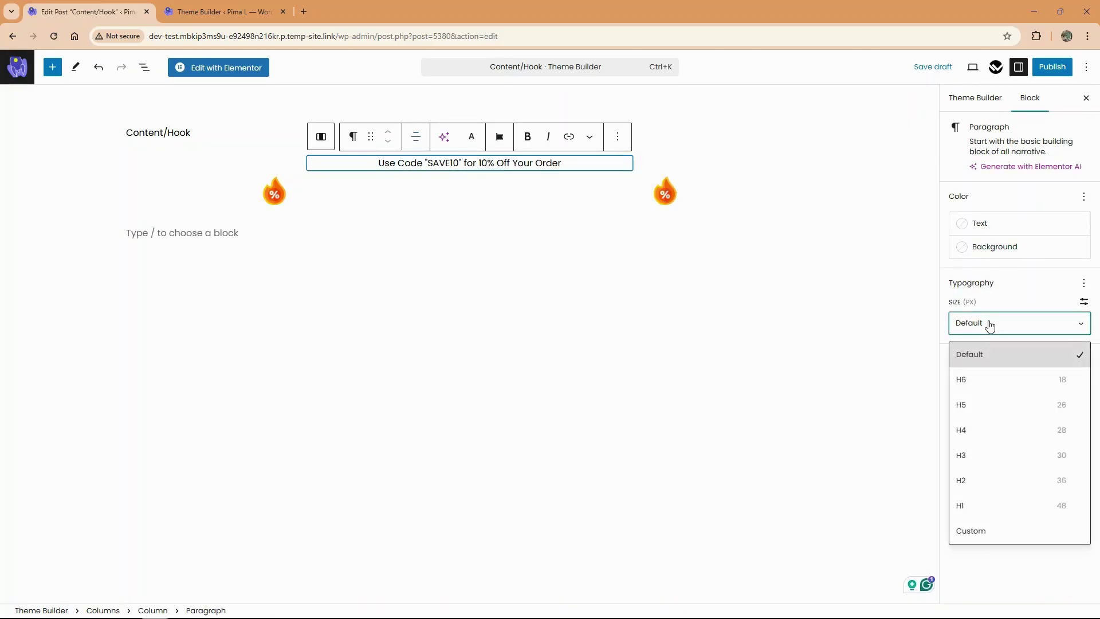
{"action": "left_click", "coordinate": [988, 380]}
{"action": "left_click", "coordinate": [1004, 322]}
{"action": "left_click", "coordinate": [975, 404]}
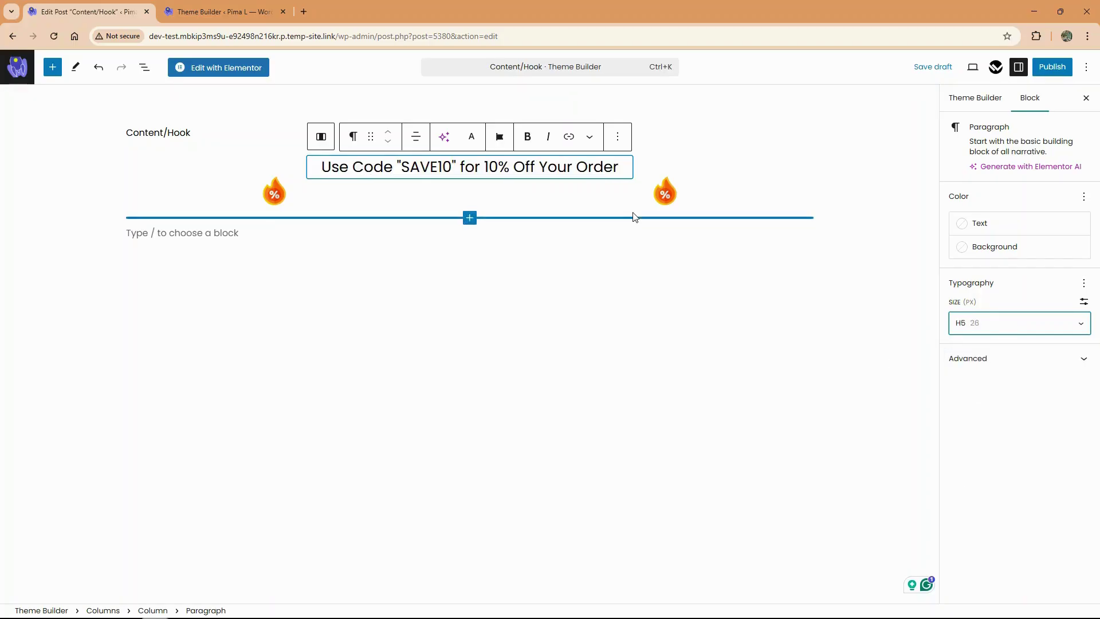
- Set the middle column's vertical alignment to bottom
{"action": "left_click", "coordinate": [494, 197]}
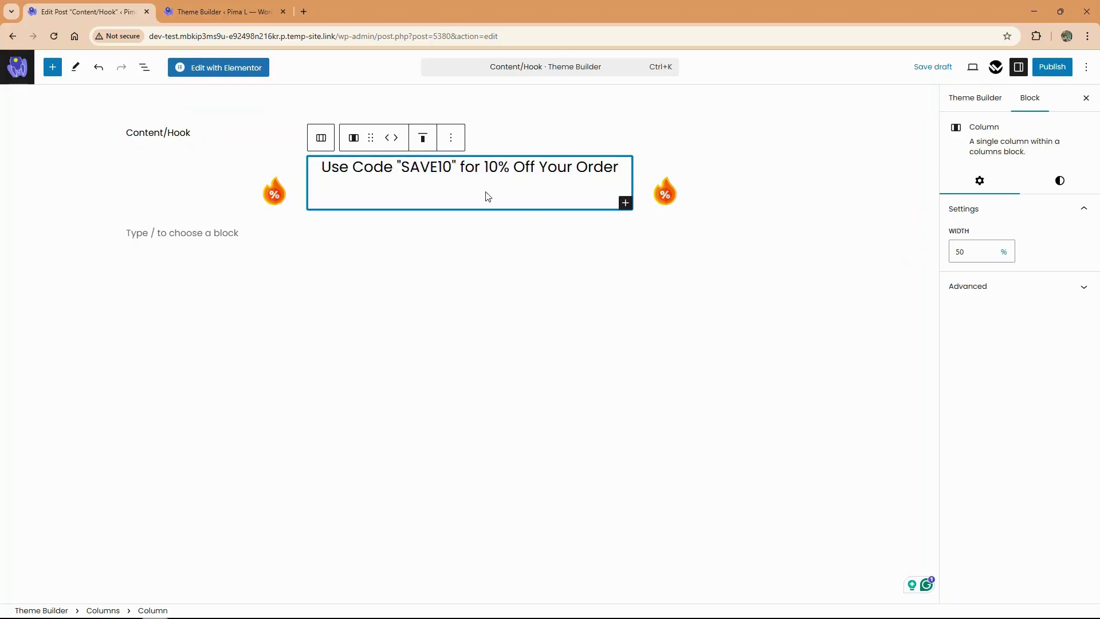
{"action": "left_click", "coordinate": [423, 137]}
{"action": "left_click", "coordinate": [465, 216]}
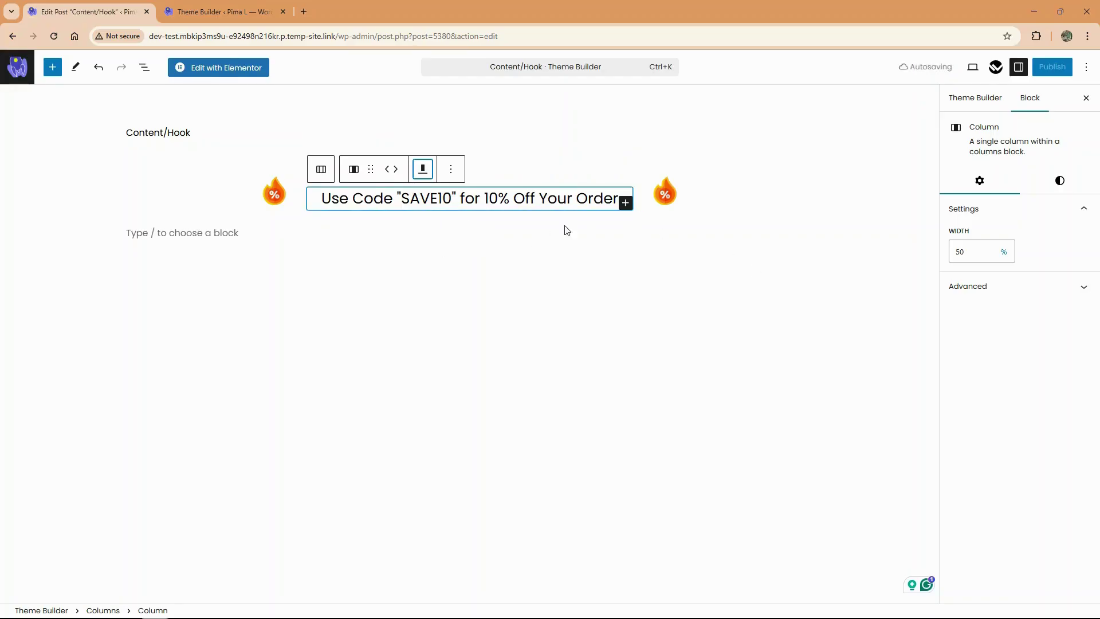
- Give the whole Columns block a background in a lighter shade of the primary blue
{"action": "left_click", "coordinate": [740, 191]}
{"action": "left_click", "coordinate": [314, 160]}
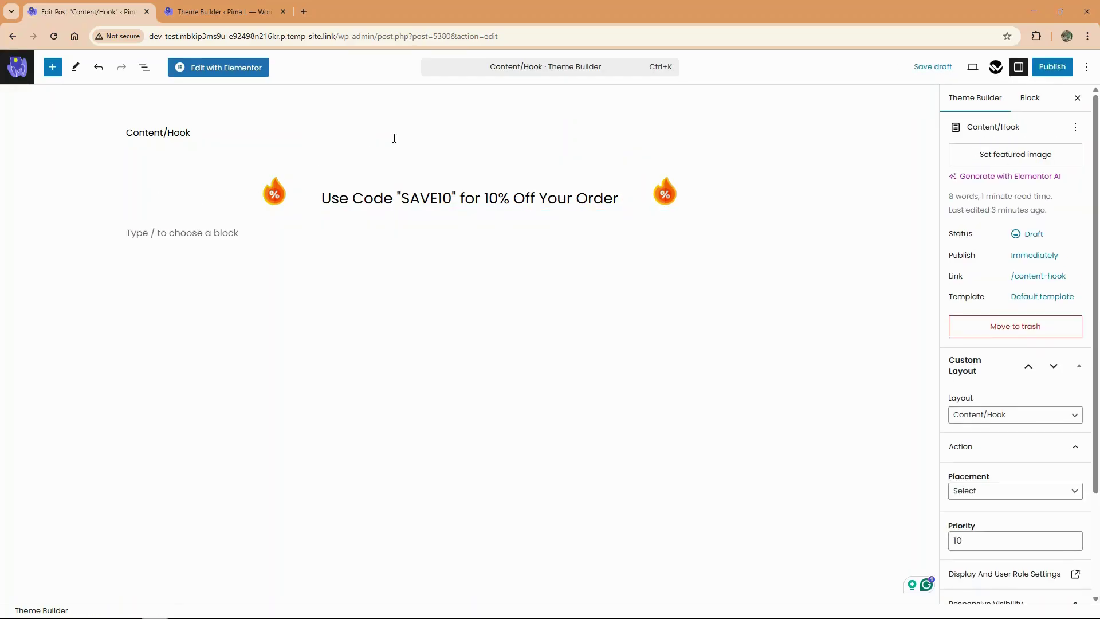
{"action": "left_click", "coordinate": [190, 192]}
{"action": "left_click", "coordinate": [756, 163]}
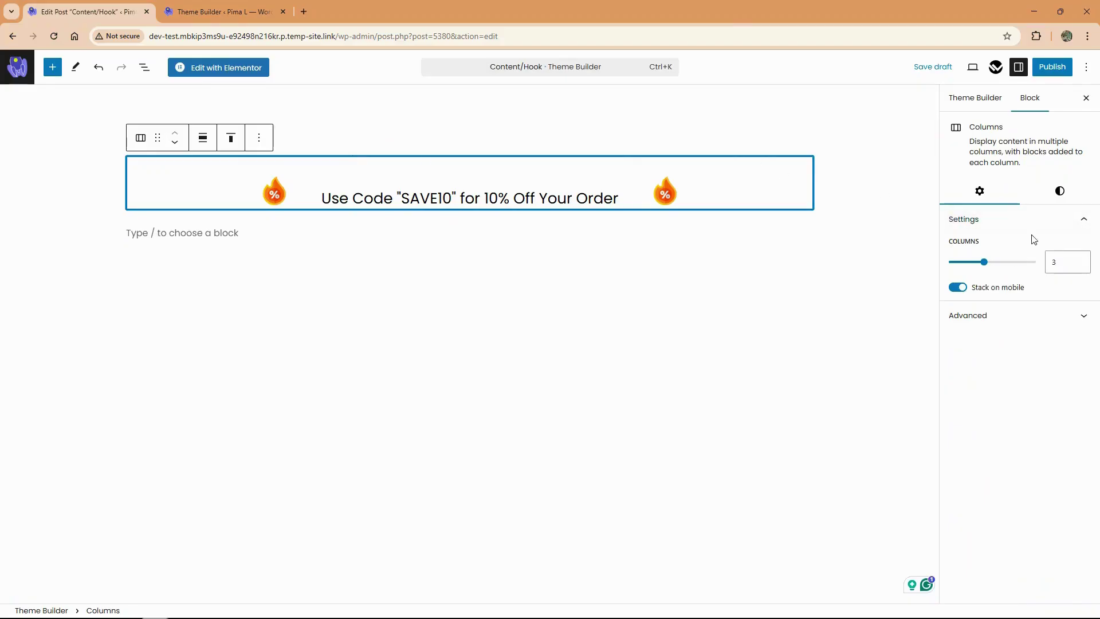
{"action": "left_click", "coordinate": [1062, 192]}
{"action": "left_click", "coordinate": [989, 248]}
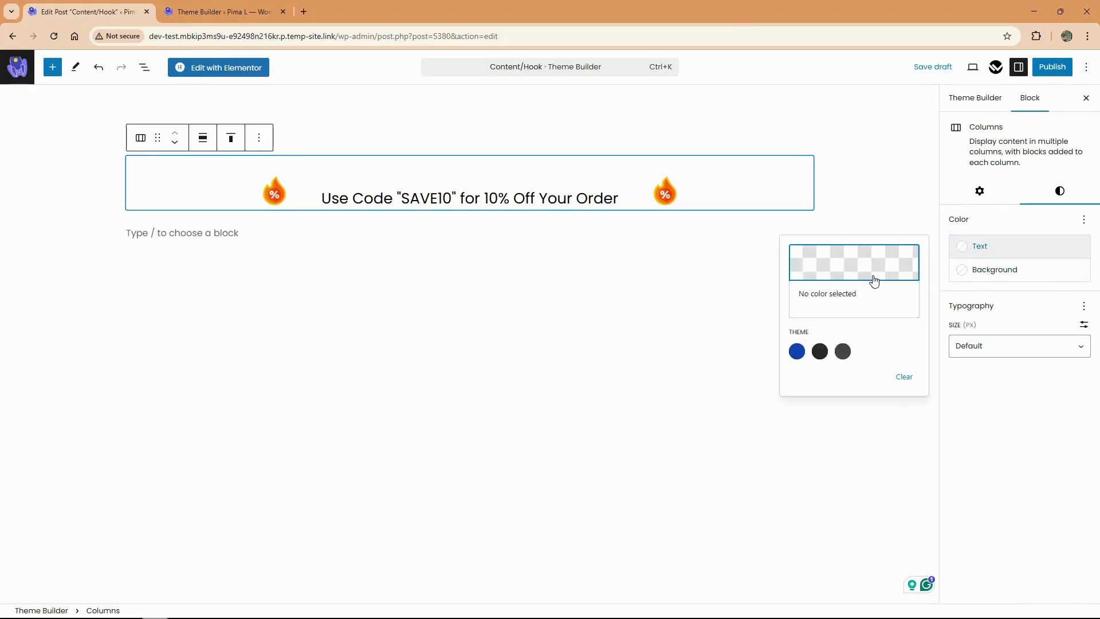
{"action": "left_click", "coordinate": [974, 270]}
{"action": "left_click", "coordinate": [796, 403]}
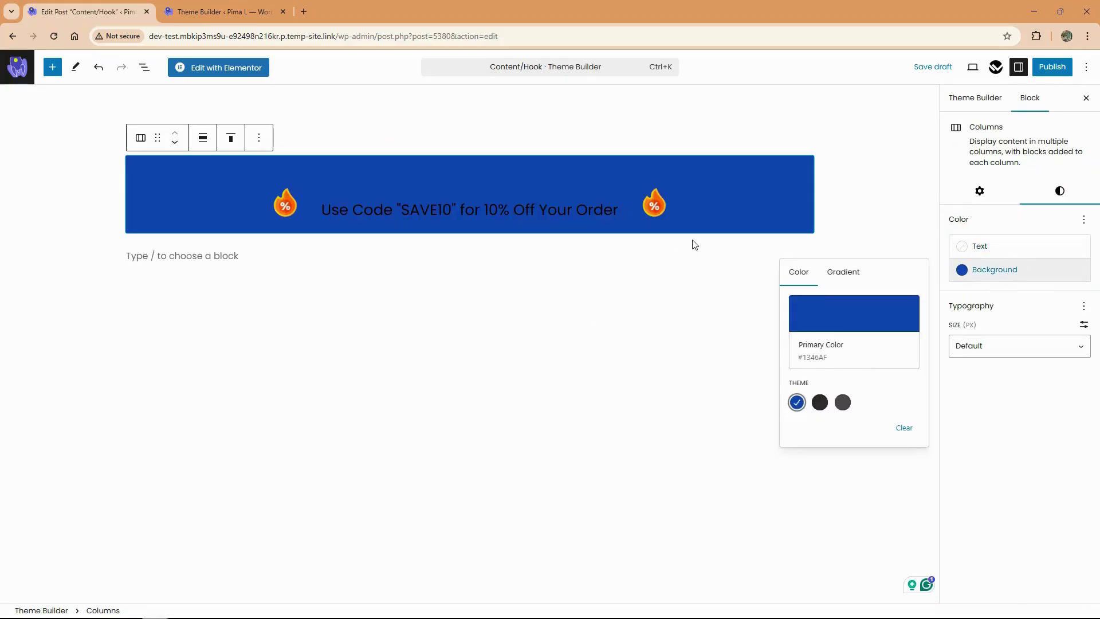
{"action": "left_click", "coordinate": [819, 329]}
{"action": "left_click_drag", "start_coordinate": [757, 331], "coordinate": [714, 326]}
- Set the Columns block's text color to white, #FFFFFF
{"action": "left_click", "coordinate": [994, 199]}
{"action": "left_click", "coordinate": [980, 245]}
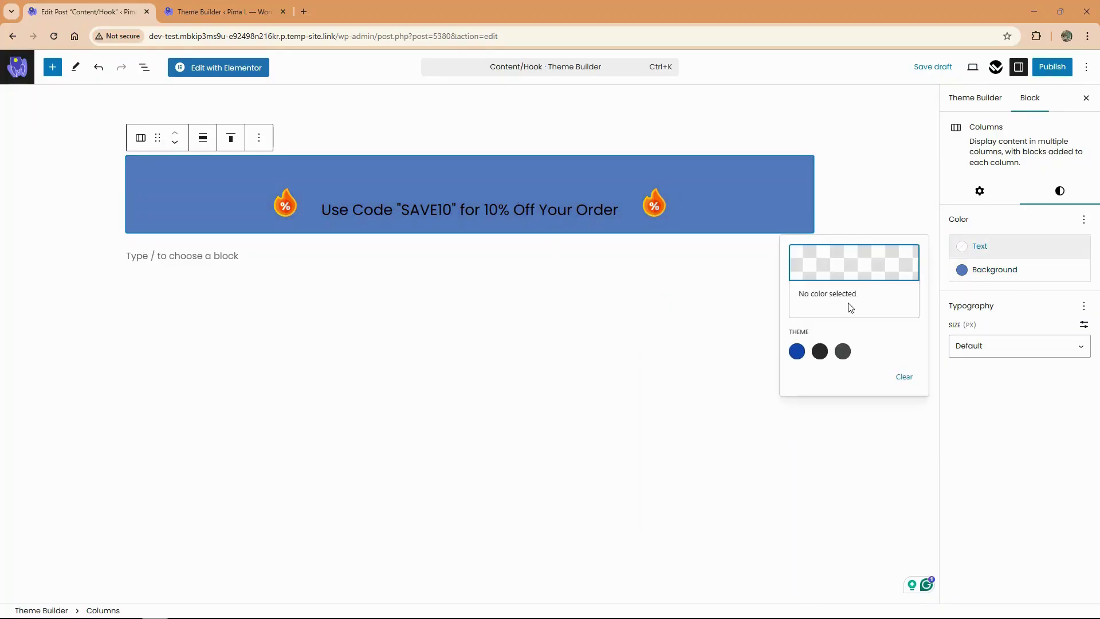
{"action": "left_click", "coordinate": [796, 351]}
{"action": "left_click", "coordinate": [854, 263]}
{"action": "left_click", "coordinate": [662, 255]}
{"action": "left_click_drag", "start_coordinate": [662, 256], "coordinate": [640, 248]}
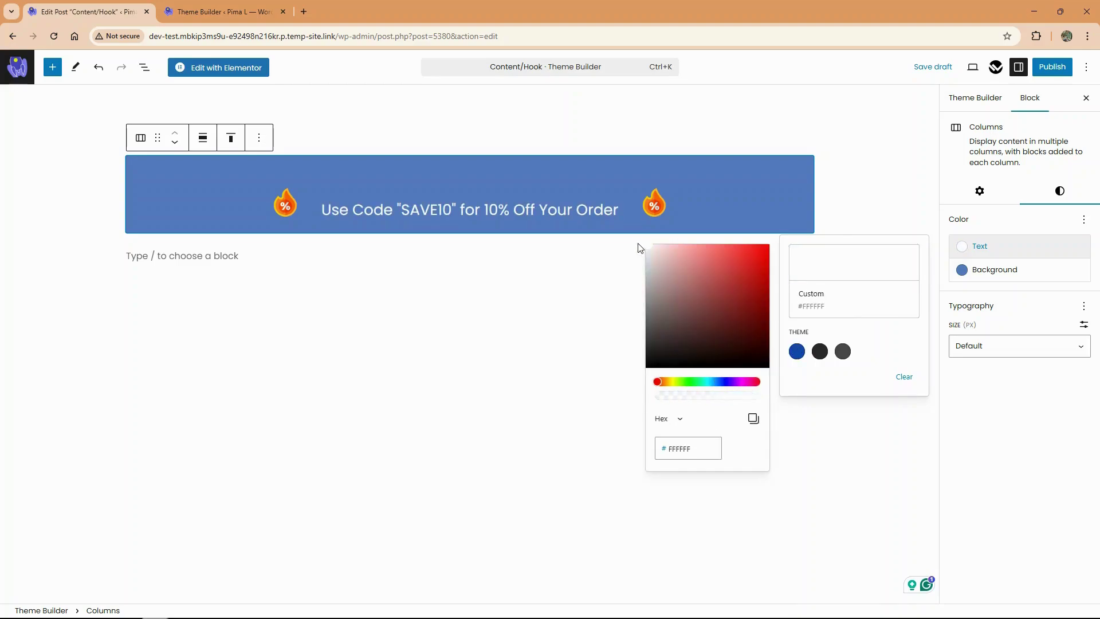
- Open the Content/Hook template's Custom Layout settings and set the priority to 1
{"action": "left_click", "coordinate": [564, 318]}
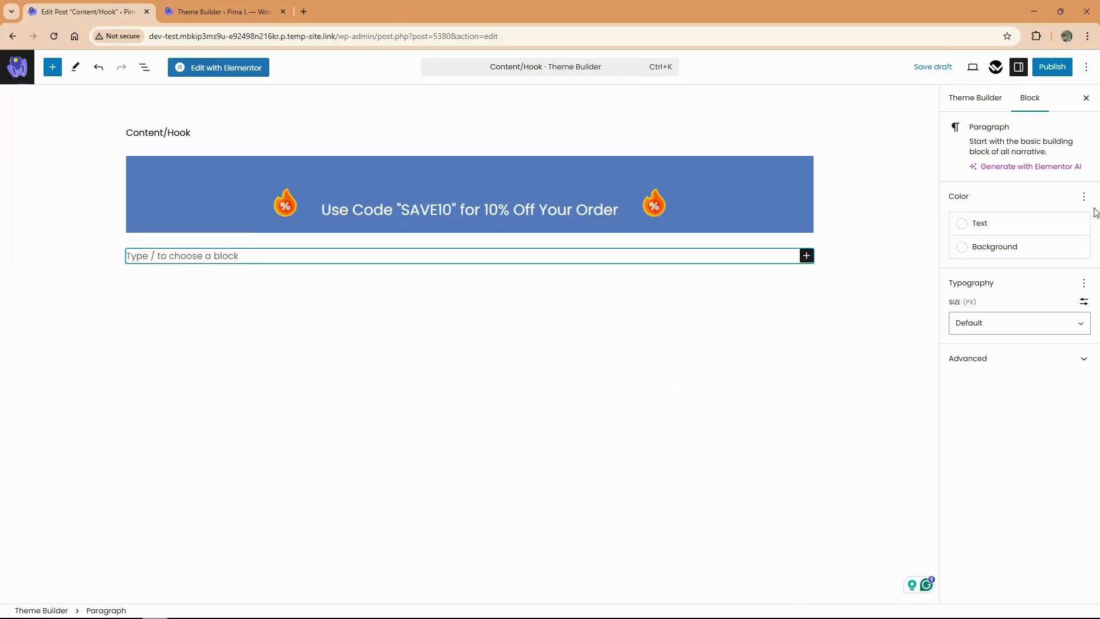
{"action": "left_click", "coordinate": [963, 106]}
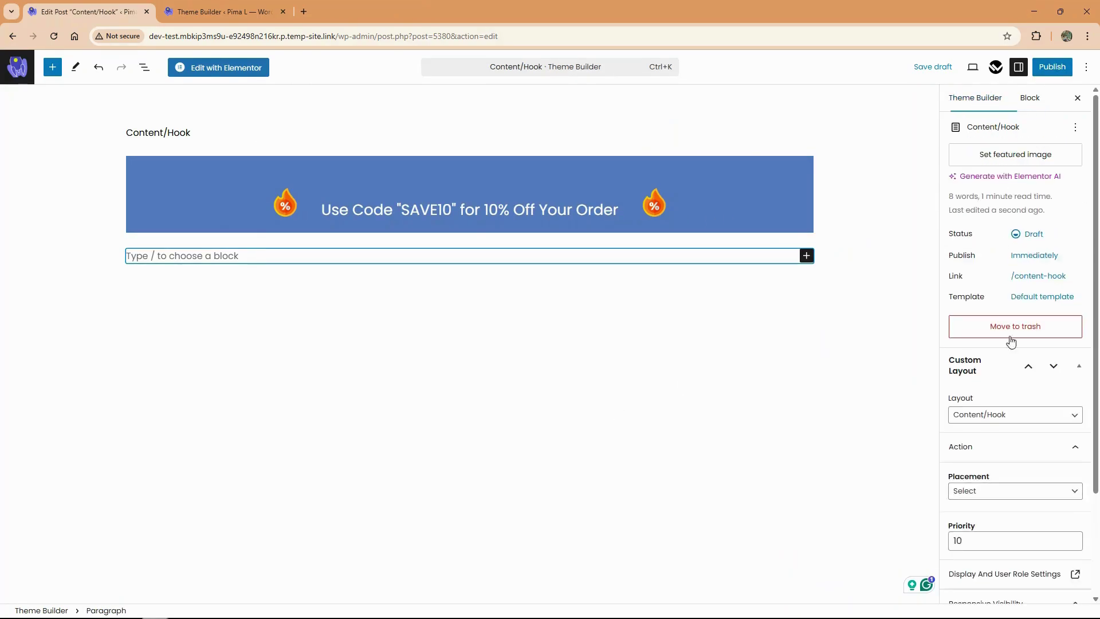
{"action": "scroll", "coordinate": [1010, 344], "scroll_direction": "down", "scroll_amount": 3}
{"action": "scroll", "coordinate": [1014, 508], "scroll_direction": "up", "scroll_amount": 3}
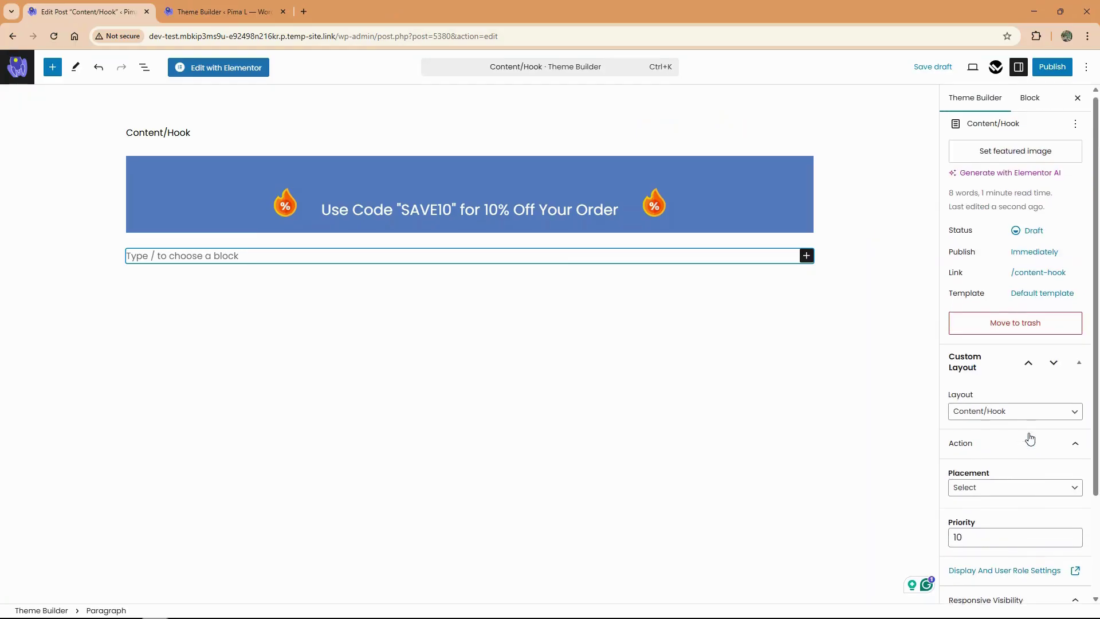
{"action": "scroll", "coordinate": [979, 418], "scroll_direction": "down", "scroll_amount": 2}
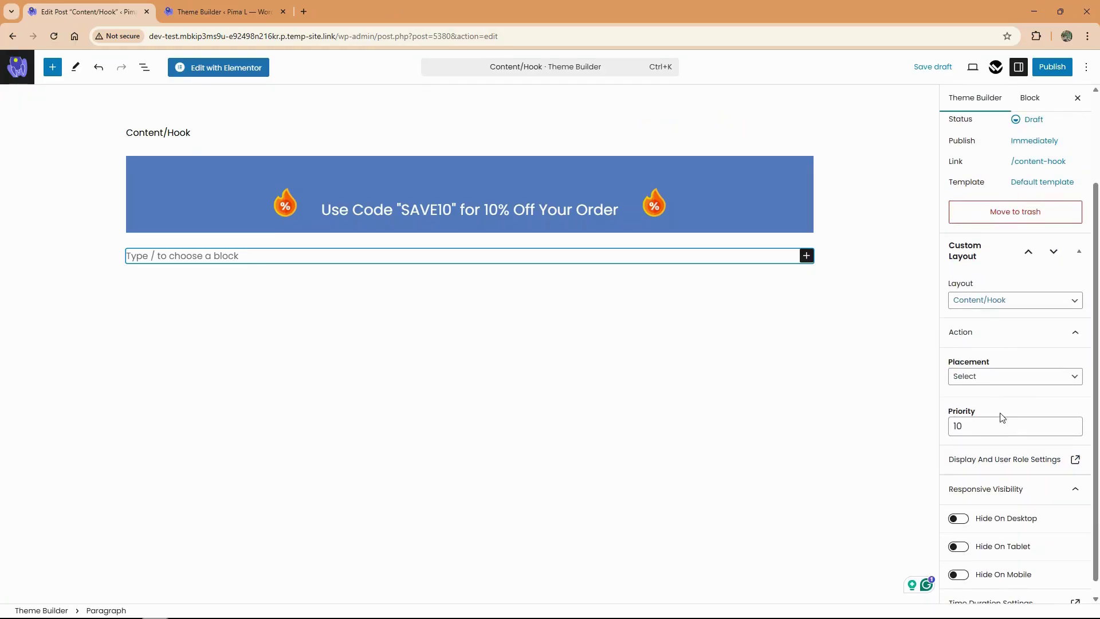
{"action": "scroll", "coordinate": [1001, 340], "scroll_direction": "up", "scroll_amount": 2}
{"action": "scroll", "coordinate": [1005, 376], "scroll_direction": "down", "scroll_amount": 2}
- Set the template's placement to Before Single Product Summary under WooCommerce - Product
{"action": "left_click", "coordinate": [1005, 376]}
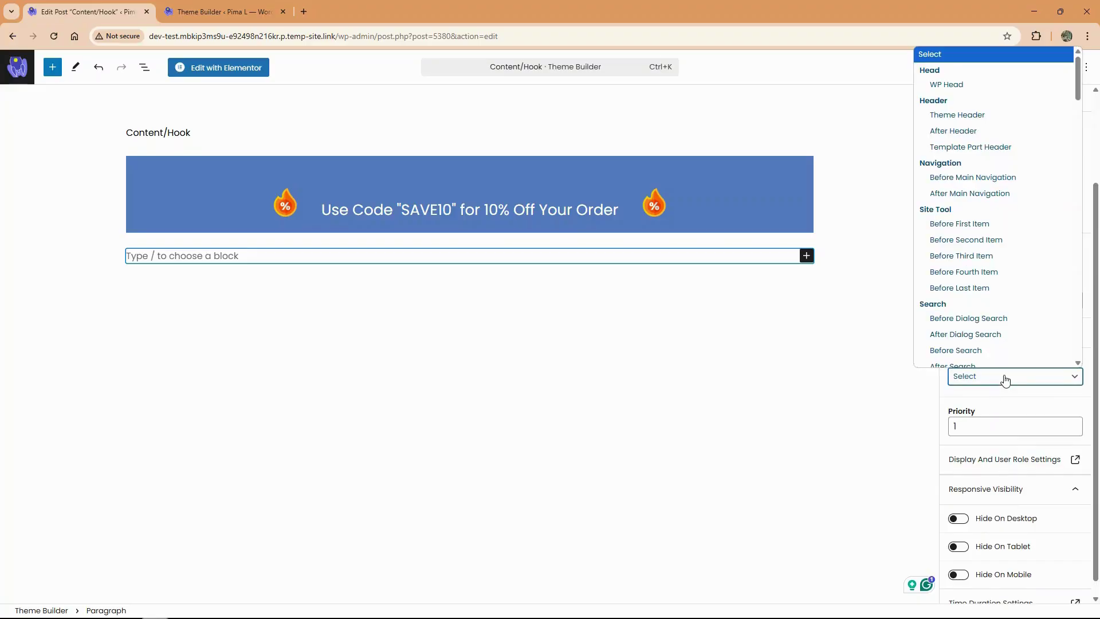
{"action": "scroll", "coordinate": [1010, 243], "scroll_direction": "down", "scroll_amount": 15}
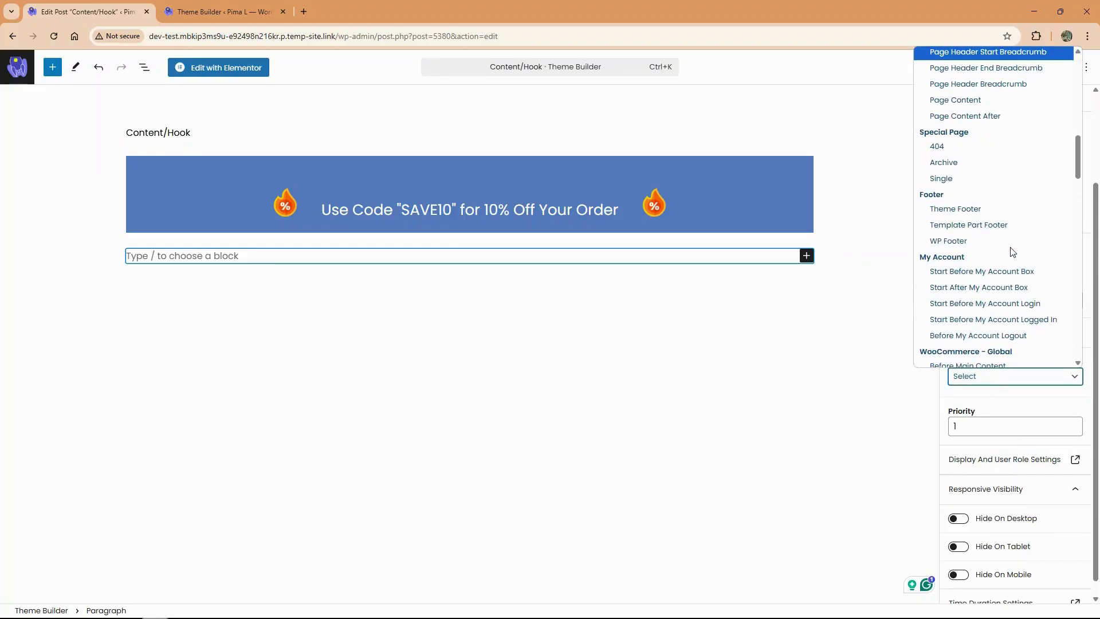
{"action": "scroll", "coordinate": [1012, 252], "scroll_direction": "down", "scroll_amount": 10}
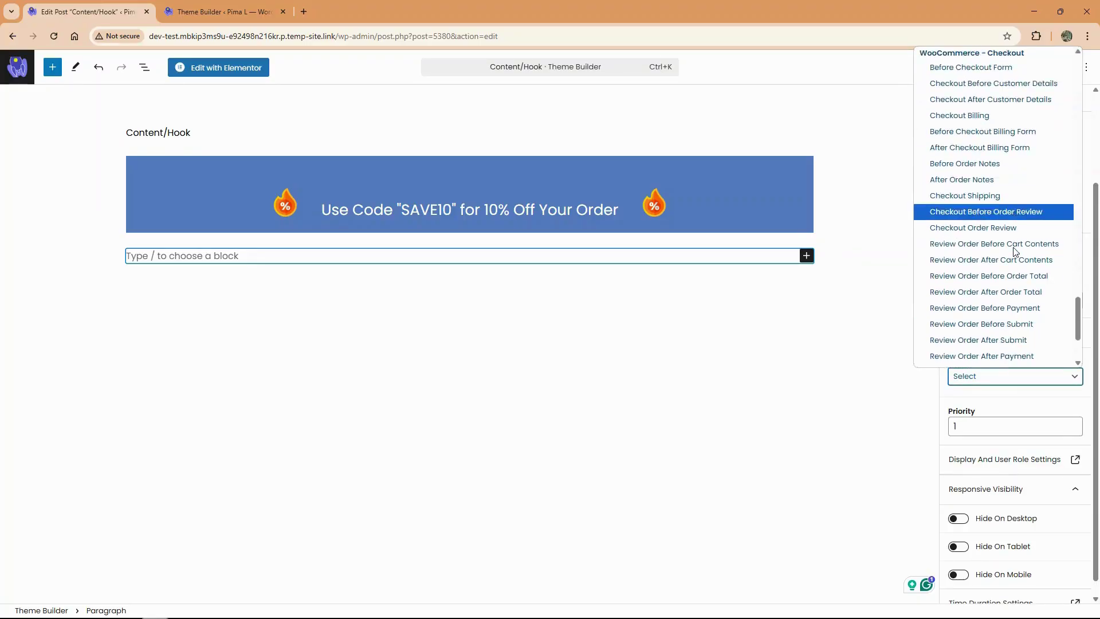
{"action": "scroll", "coordinate": [1015, 252], "scroll_direction": "up", "scroll_amount": 8}
{"action": "scroll", "coordinate": [1015, 252], "scroll_direction": "up", "scroll_amount": 18}
{"action": "scroll", "coordinate": [1012, 252], "scroll_direction": "down", "scroll_amount": 5}
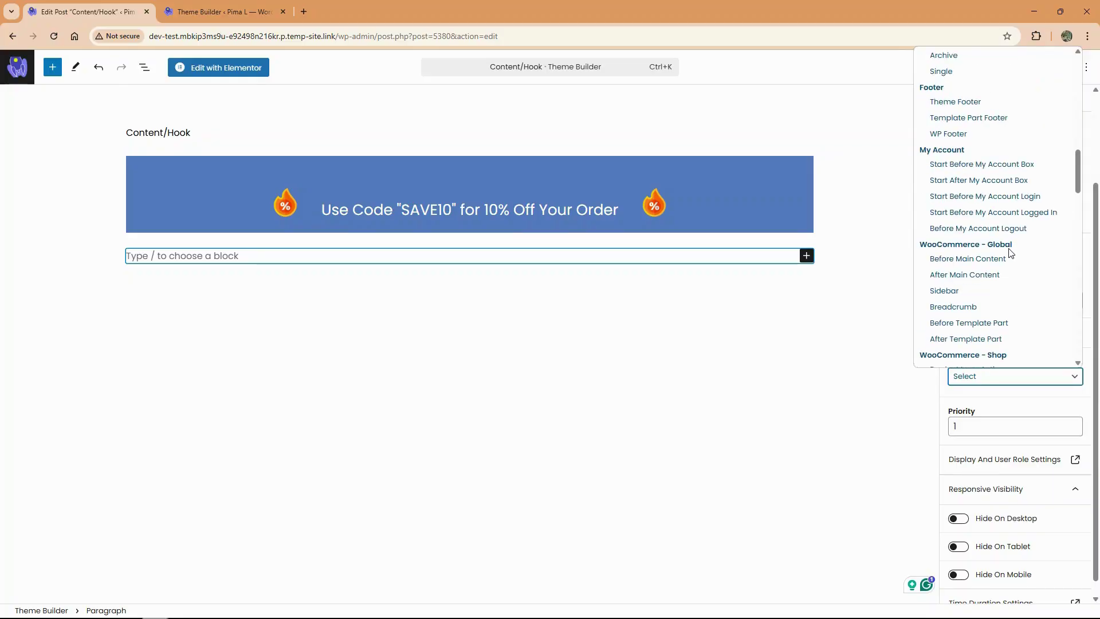
{"action": "scroll", "coordinate": [1010, 254], "scroll_direction": "down", "scroll_amount": 4}
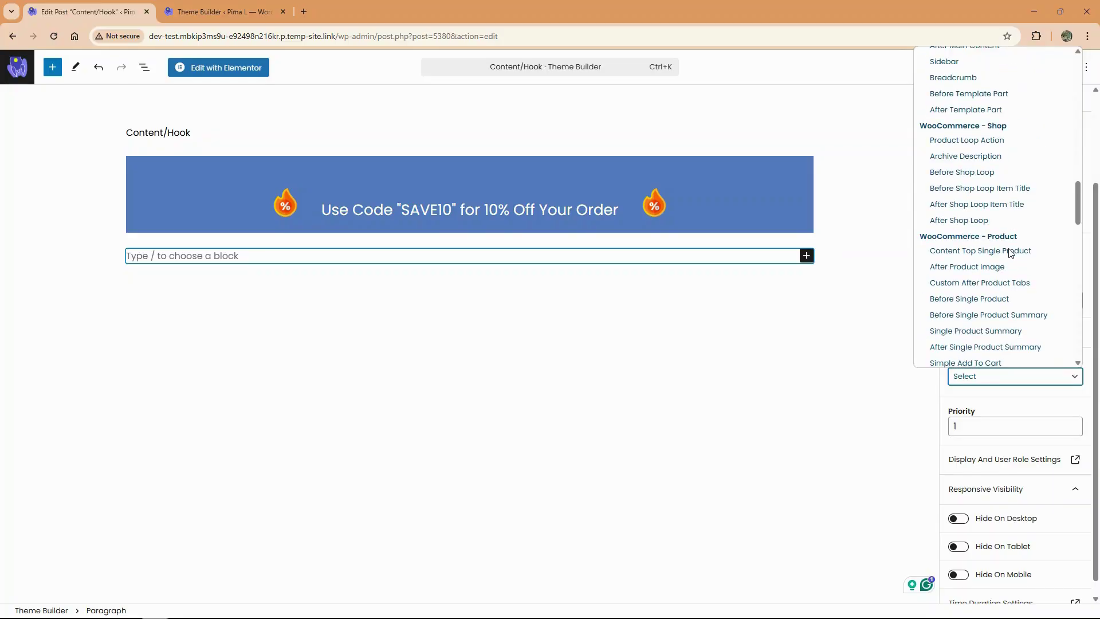
{"action": "scroll", "coordinate": [1013, 248], "scroll_direction": "down", "scroll_amount": 2}
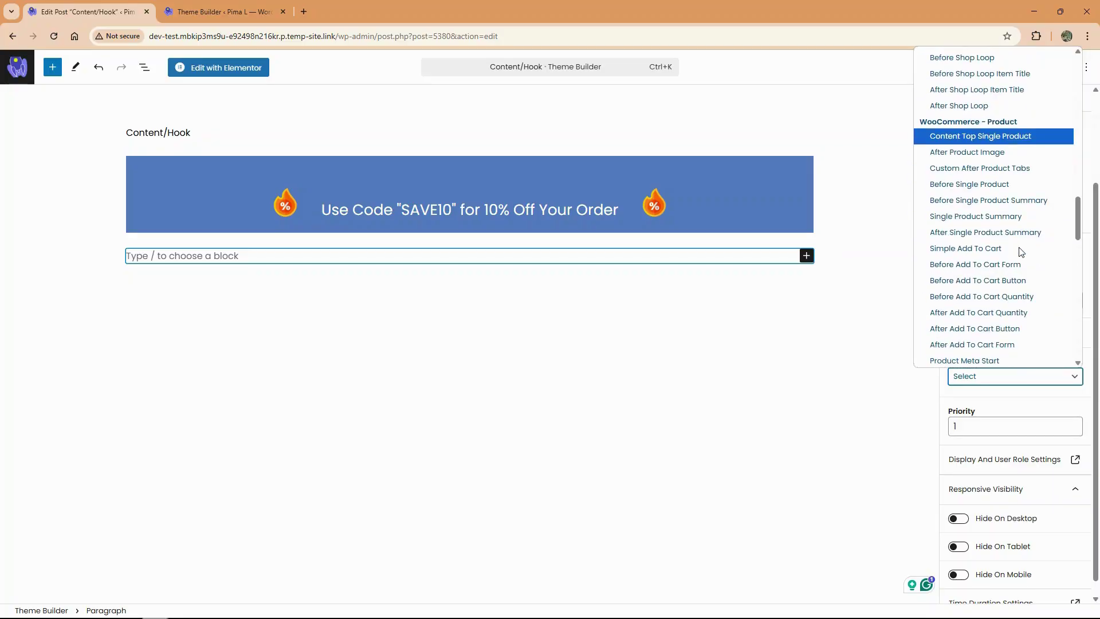
{"action": "left_click", "coordinate": [1025, 202]}
{"action": "scroll", "coordinate": [970, 465], "scroll_direction": "down", "scroll_amount": 1}
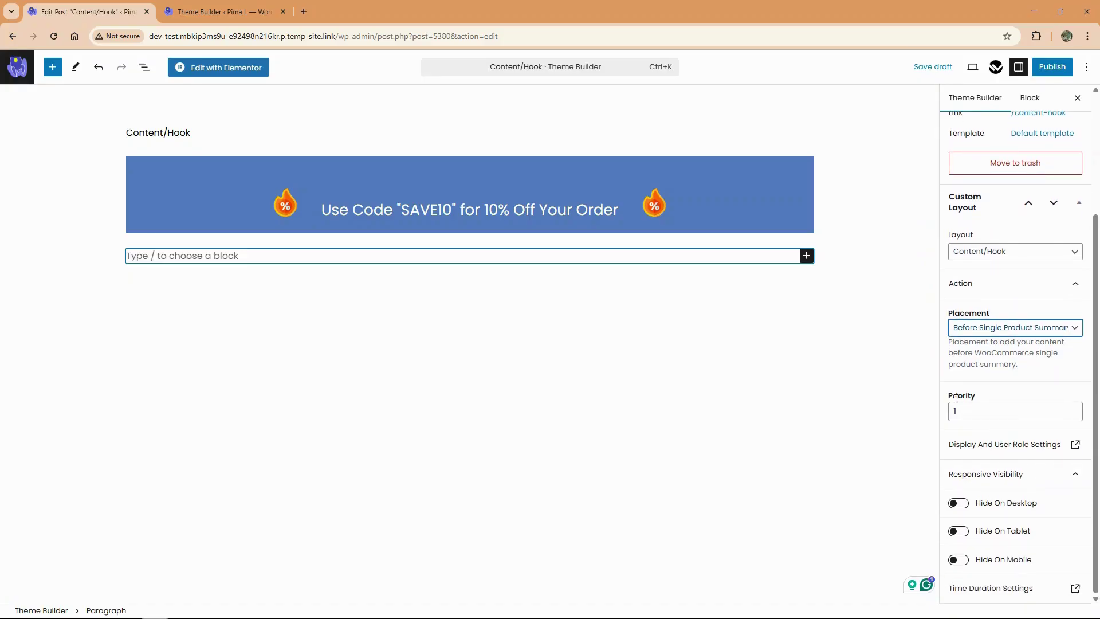
- Set the template's display rule to All Products, with no exclusion rule and user roles kept at All
{"action": "left_click", "coordinate": [996, 444]}
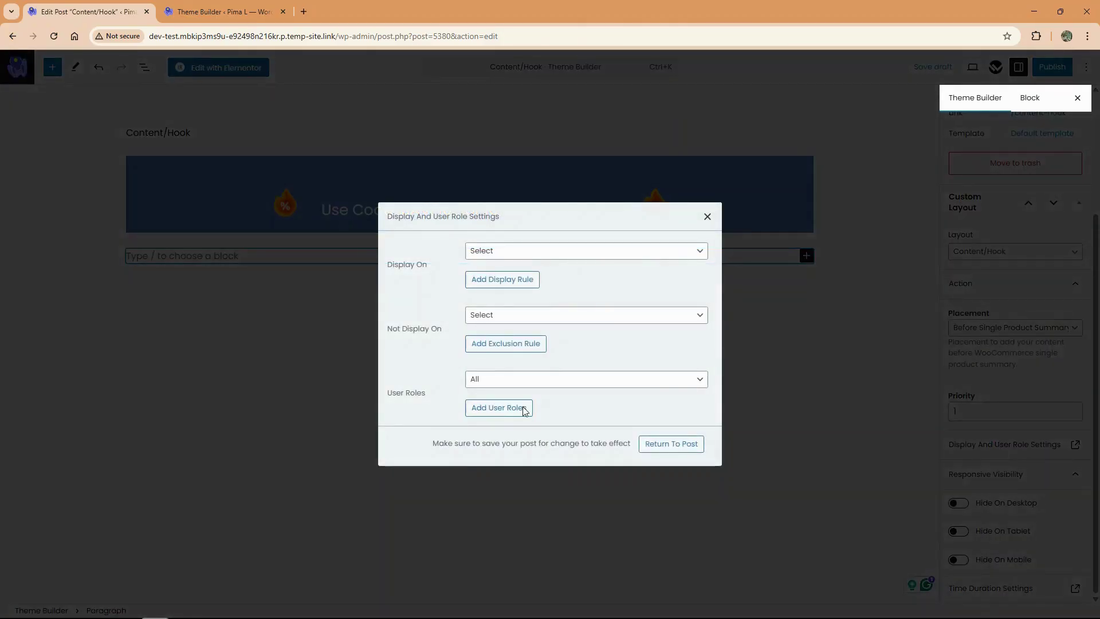
{"action": "left_click", "coordinate": [535, 251]}
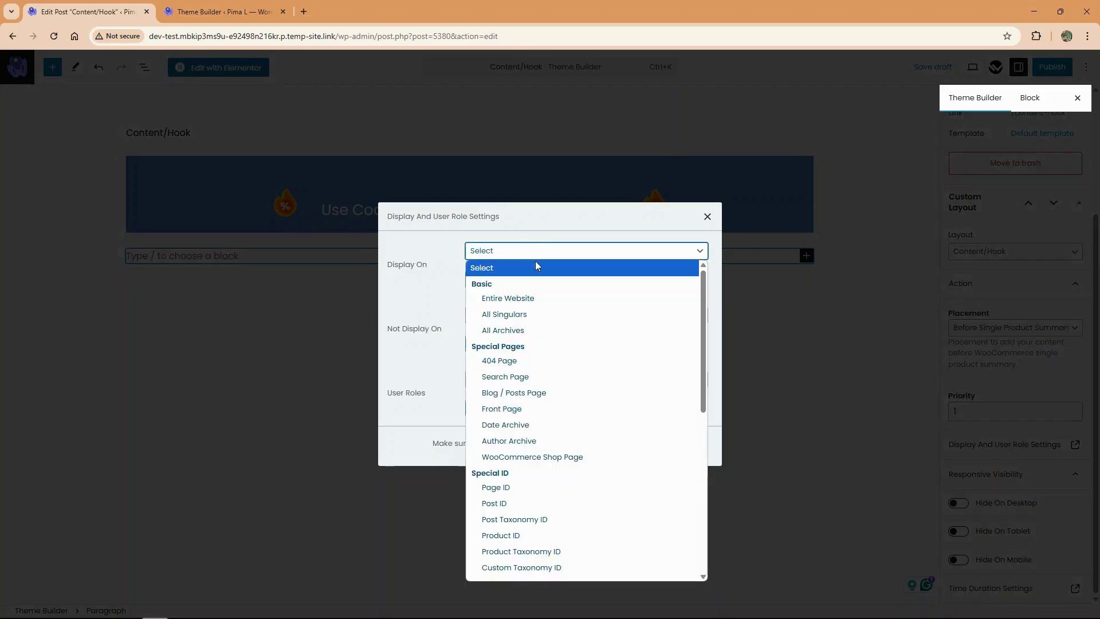
{"action": "scroll", "coordinate": [563, 370], "scroll_direction": "down", "scroll_amount": 4}
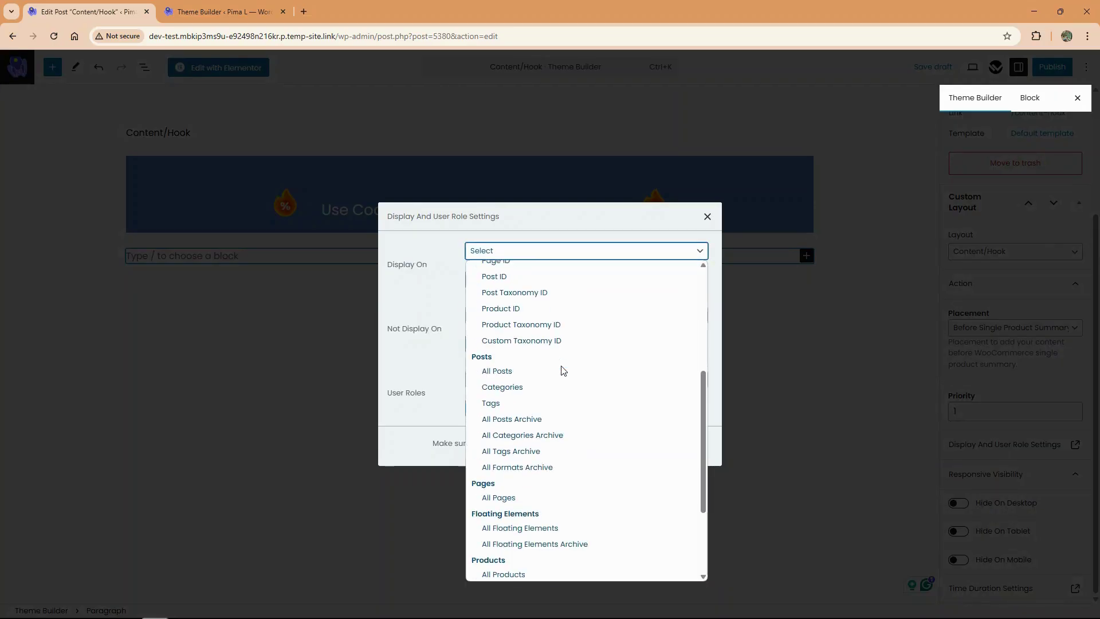
{"action": "scroll", "coordinate": [564, 370], "scroll_direction": "down", "scroll_amount": 2}
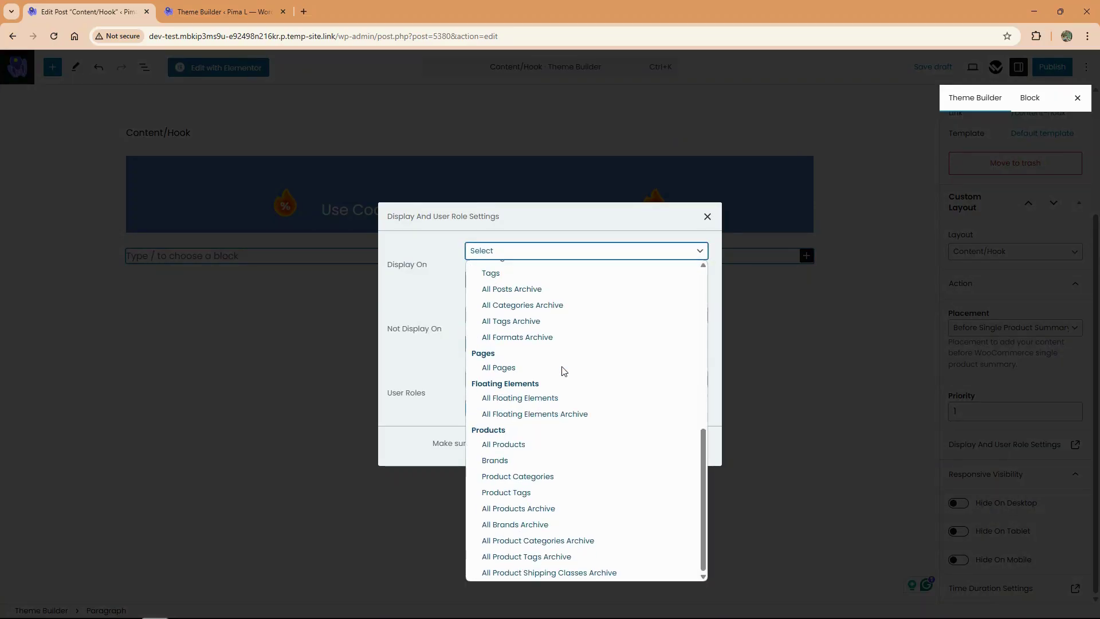
{"action": "left_click", "coordinate": [533, 449]}
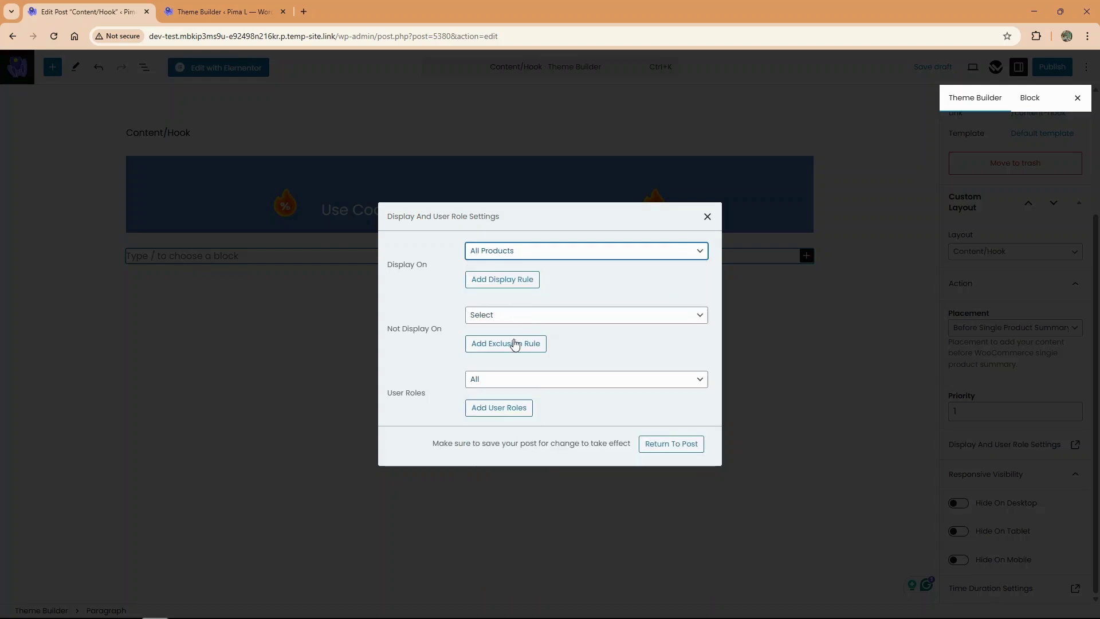
{"action": "left_click", "coordinate": [539, 317]}
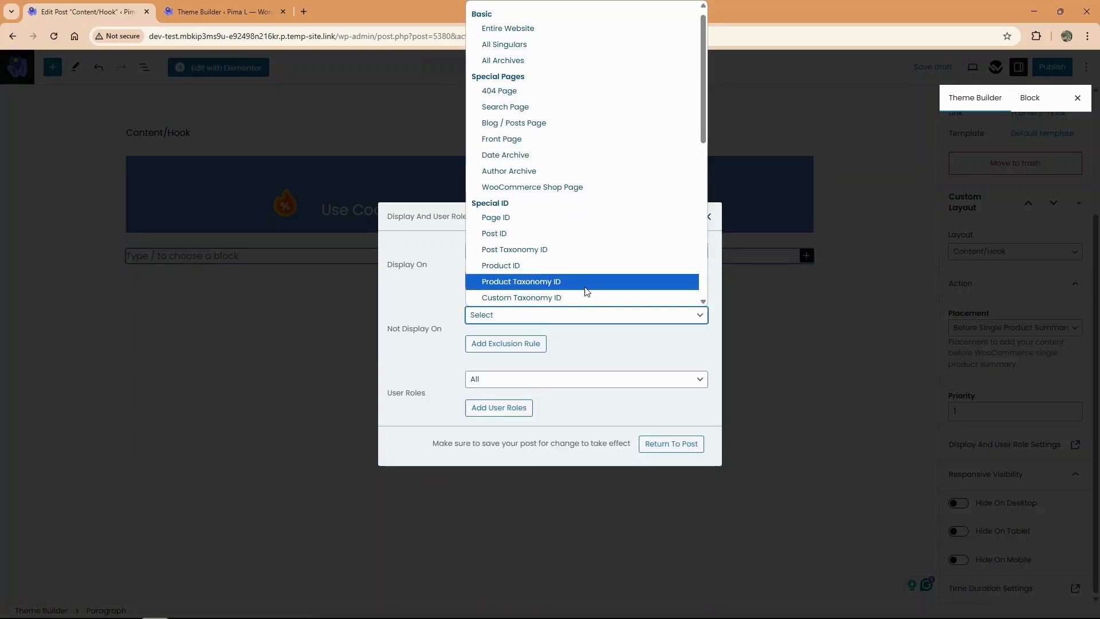
{"action": "left_click", "coordinate": [587, 317]}
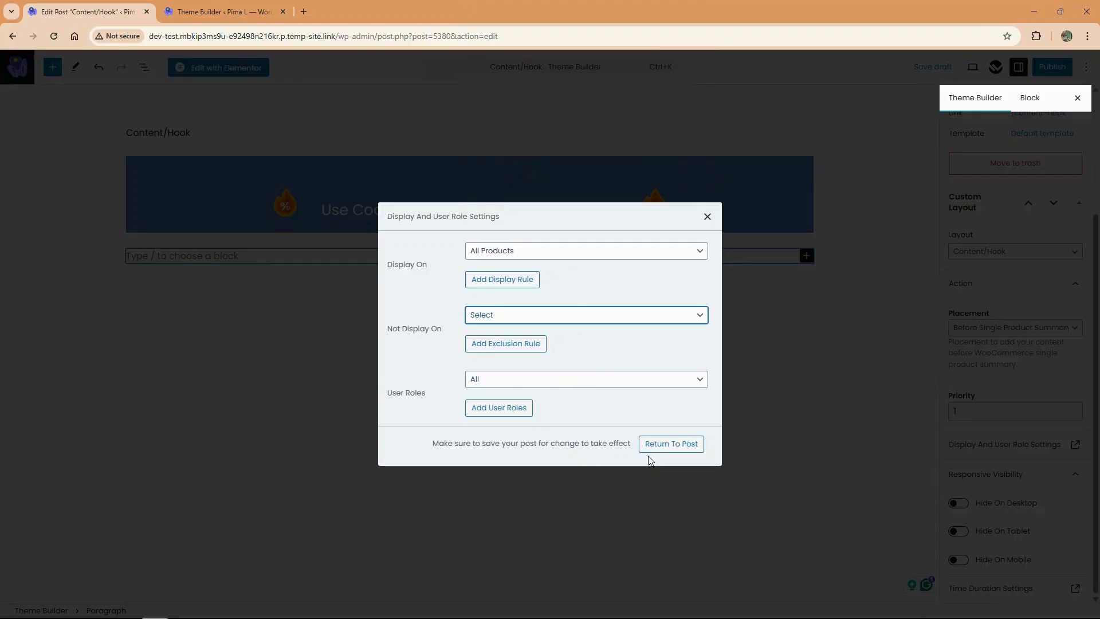
{"action": "left_click", "coordinate": [670, 446]}
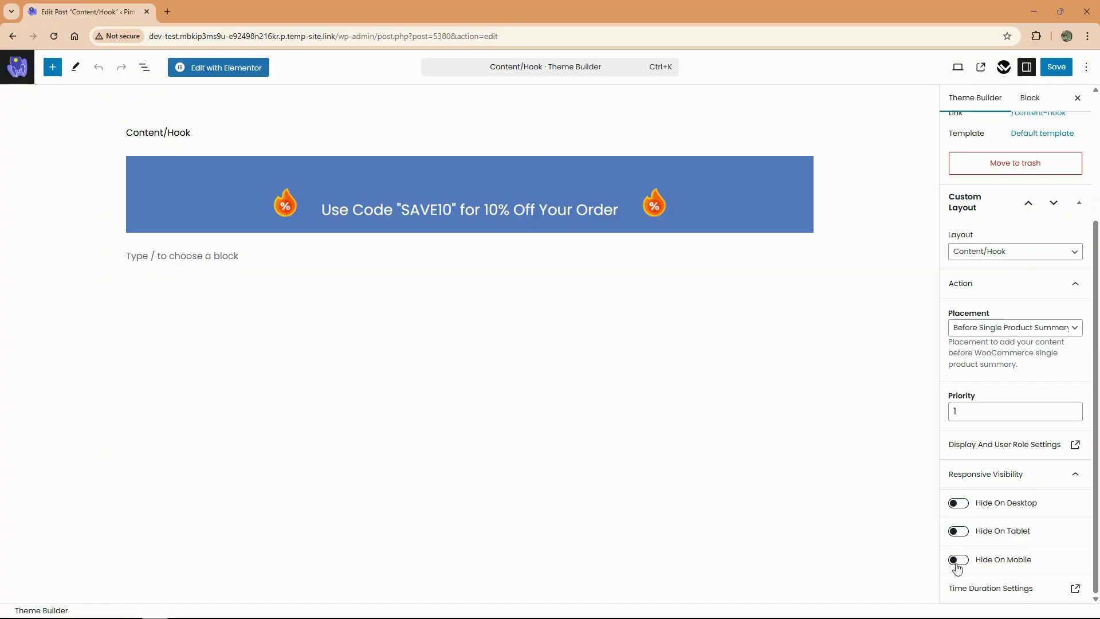
- Enable a time duration for the template, starting March 26, 2025 and ending March 31, 2025
{"action": "left_click", "coordinate": [991, 588]}
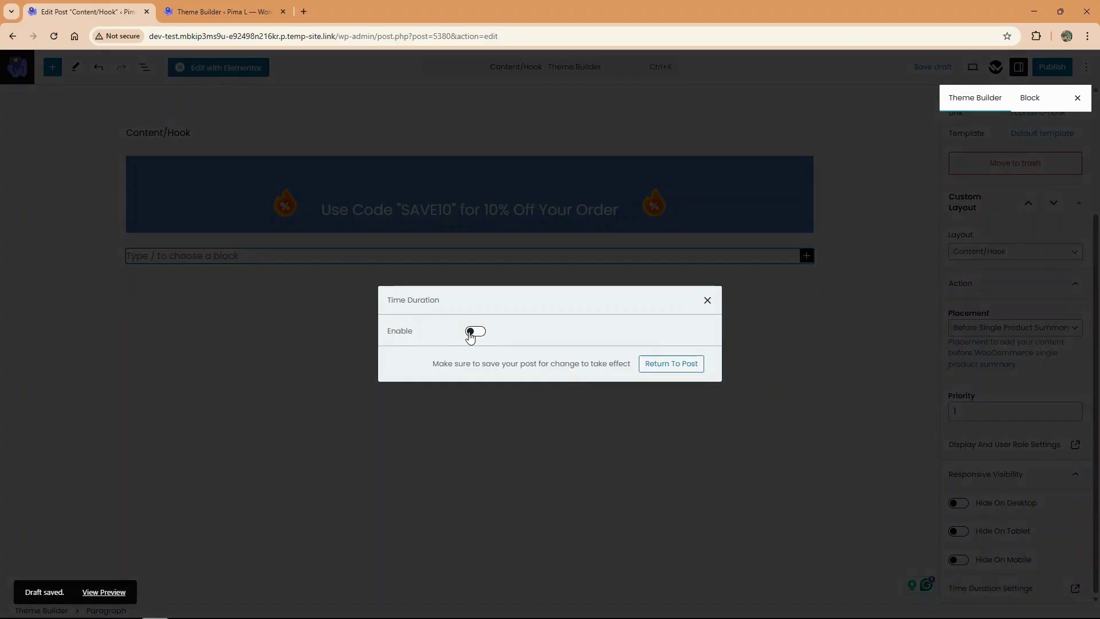
{"action": "left_click", "coordinate": [475, 331]}
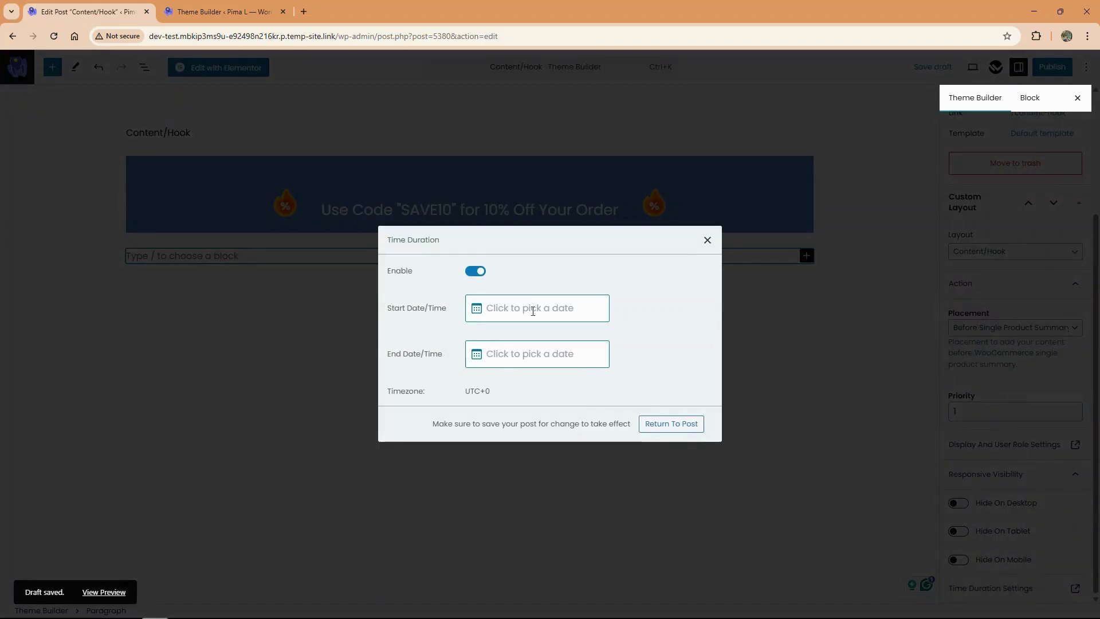
{"action": "left_click", "coordinate": [533, 308]}
{"action": "left_click", "coordinate": [513, 428]}
{"action": "left_click", "coordinate": [599, 355]}
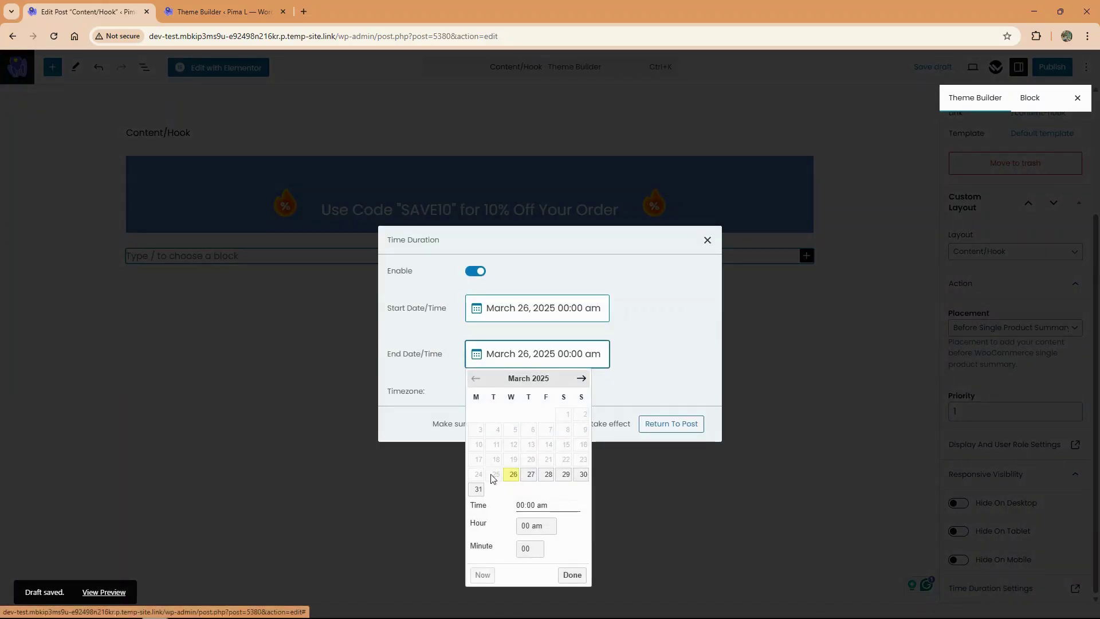
{"action": "left_click", "coordinate": [479, 488]}
{"action": "left_click", "coordinate": [670, 423]}
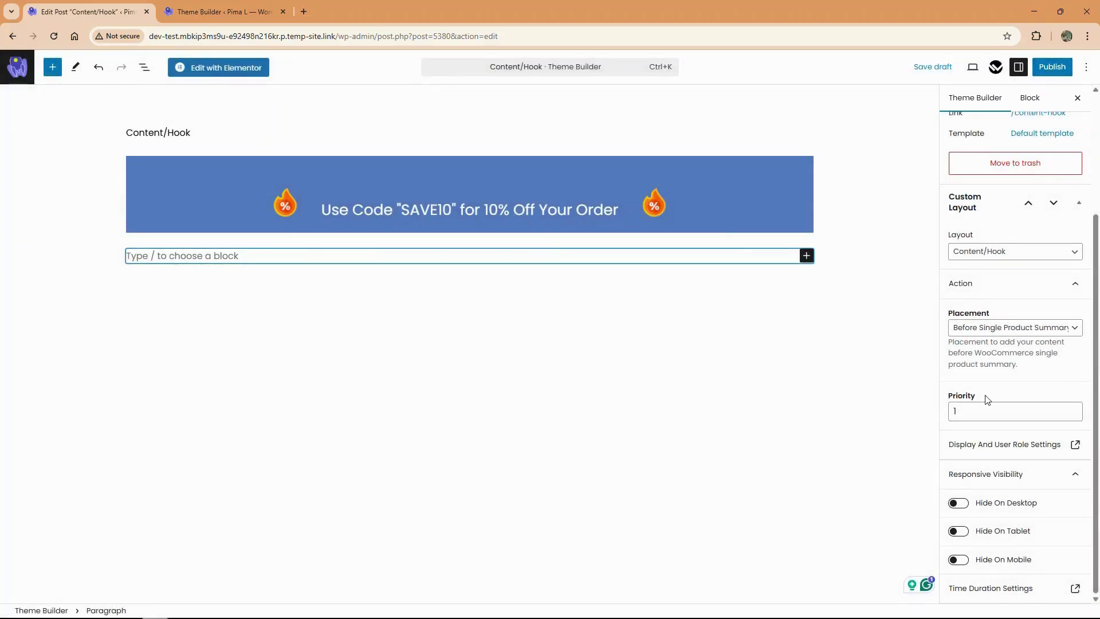
- Publish the Content/Hook template
{"action": "scroll", "coordinate": [1026, 310], "scroll_direction": "up", "scroll_amount": 5}
{"action": "left_click", "coordinate": [1052, 66]}
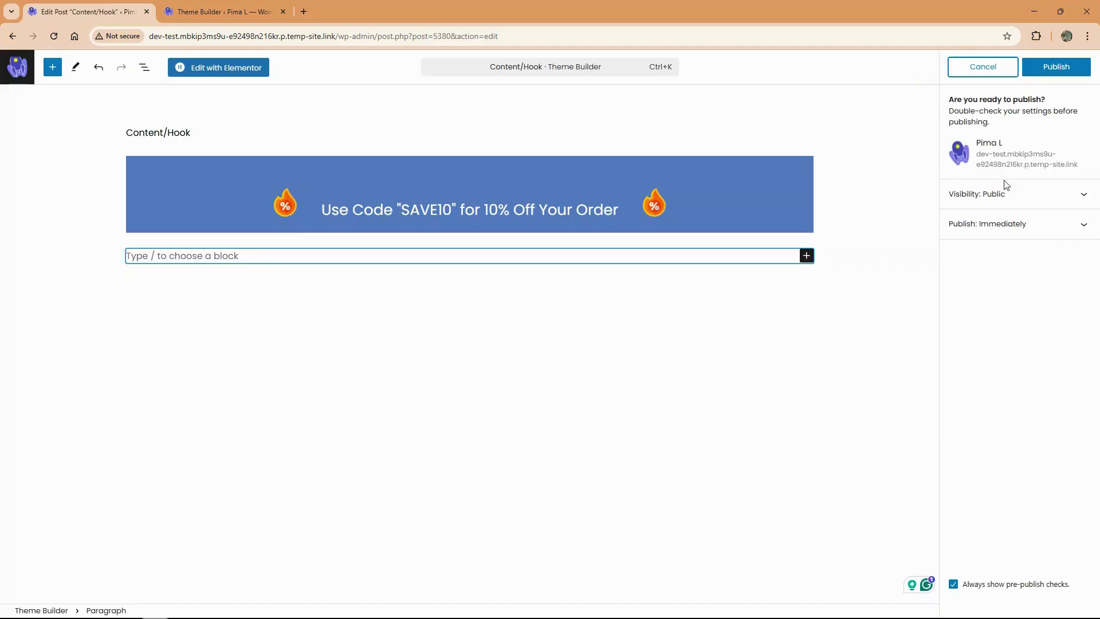
{"action": "left_click", "coordinate": [1054, 67]}
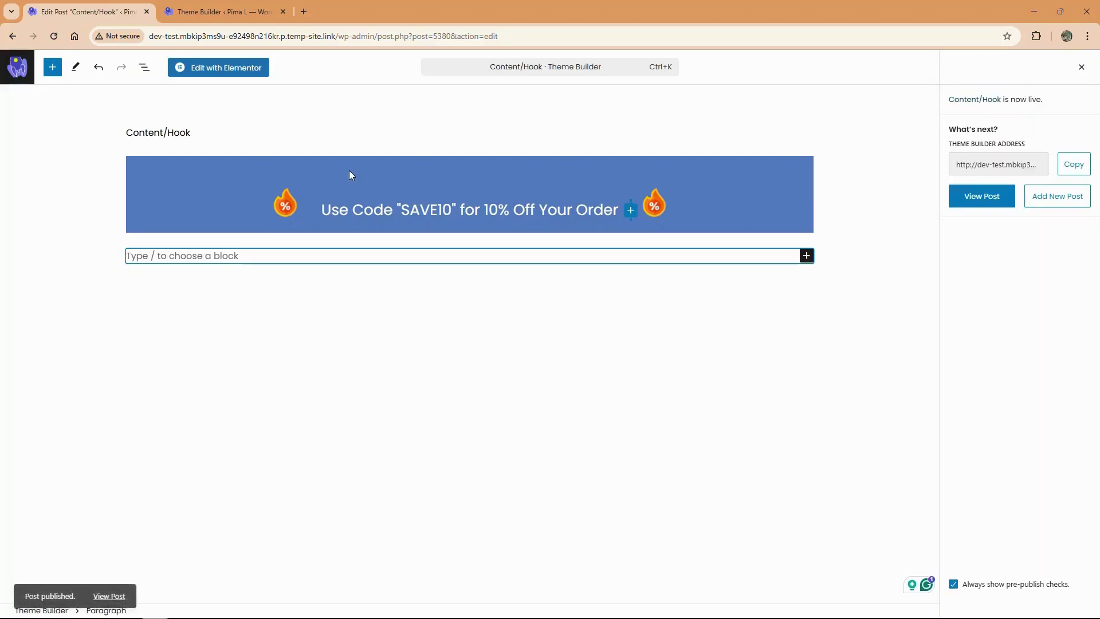
- Visit the site's front end and open the Men's Short Sleeve T-Shirt product page to check the banner
{"action": "left_click", "coordinate": [243, 12]}
{"action": "left_click_drag", "start_coordinate": [336, 37], "coordinate": [583, 31]}
{"action": "key", "text": "BackSpace"}
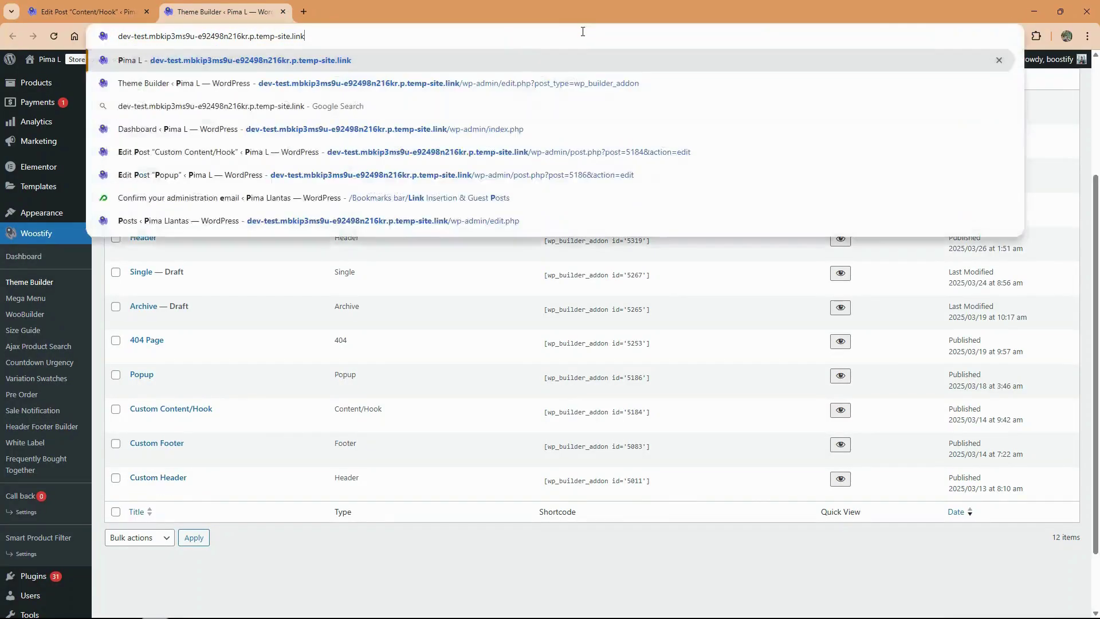
{"action": "key", "text": "Return"}
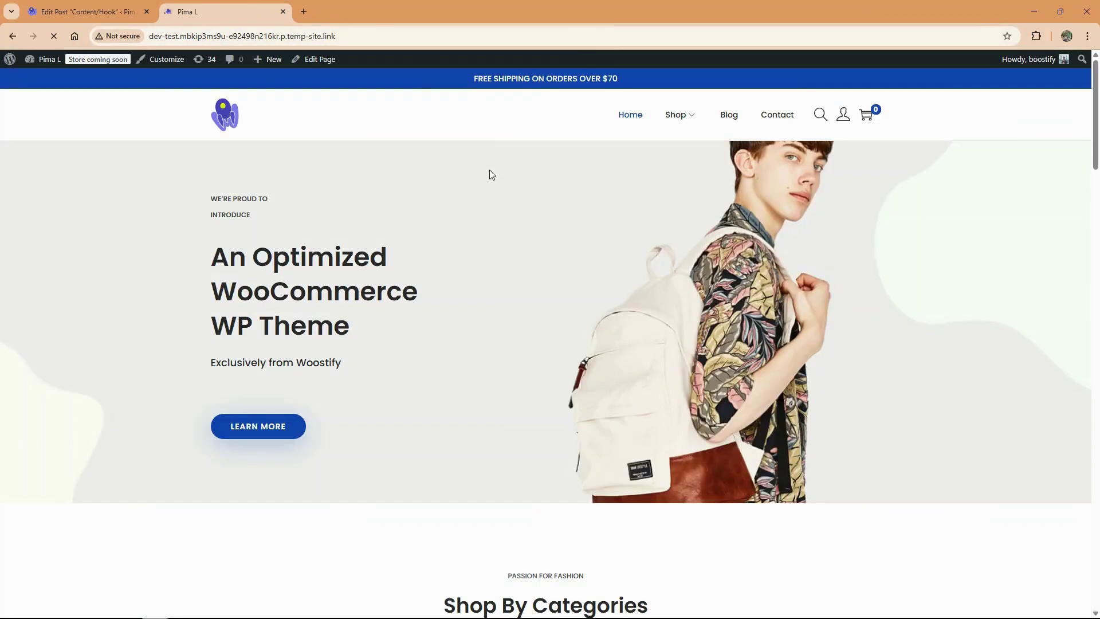
{"action": "scroll", "coordinate": [563, 299], "scroll_direction": "down", "scroll_amount": 15}
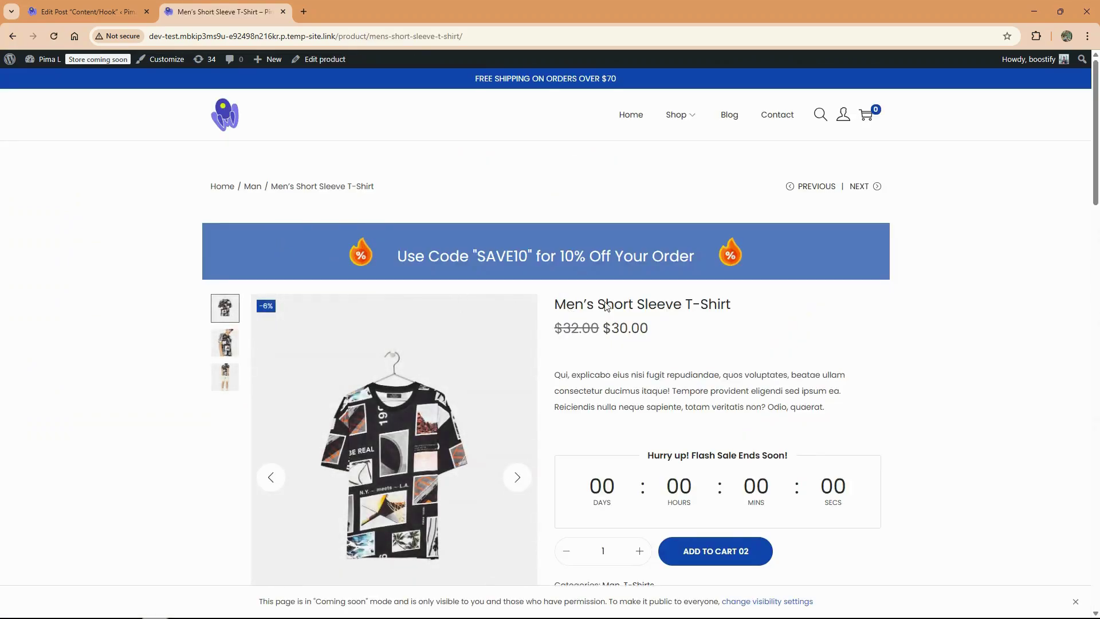
{"action": "scroll", "coordinate": [504, 306], "scroll_direction": "down", "scroll_amount": 1}
{"action": "scroll", "coordinate": [503, 306], "scroll_direction": "up", "scroll_amount": 1}
- Return to the Content/Hook template and change its placement to Single Post
{"action": "left_click", "coordinate": [109, 13]}
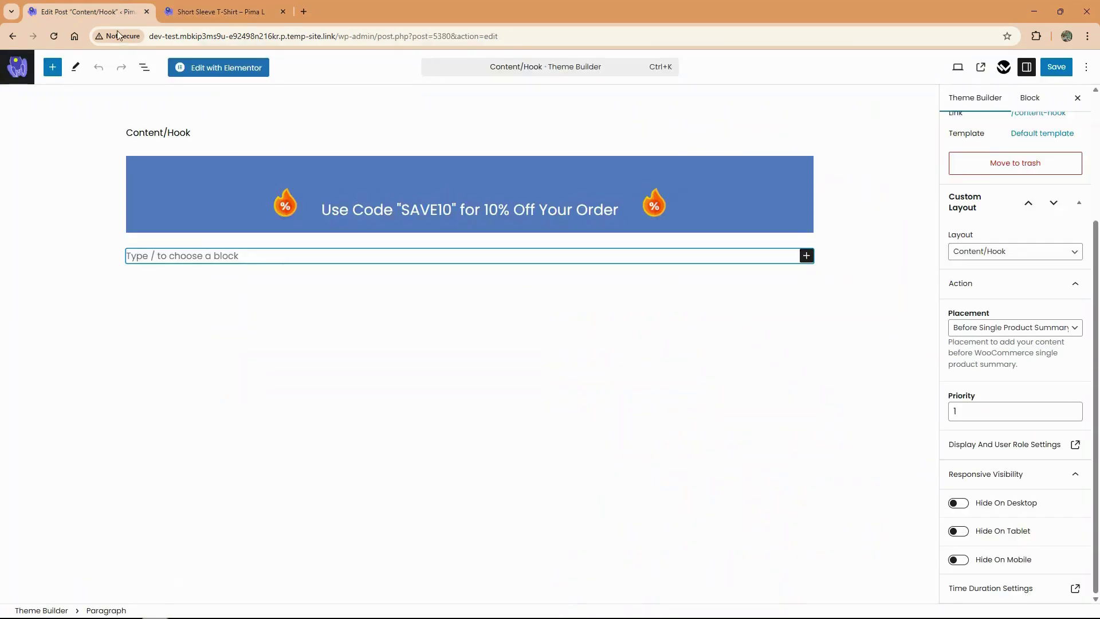
{"action": "scroll", "coordinate": [982, 372], "scroll_direction": "up", "scroll_amount": 3}
{"action": "scroll", "coordinate": [977, 367], "scroll_direction": "down", "scroll_amount": 3}
{"action": "left_click", "coordinate": [1023, 327]}
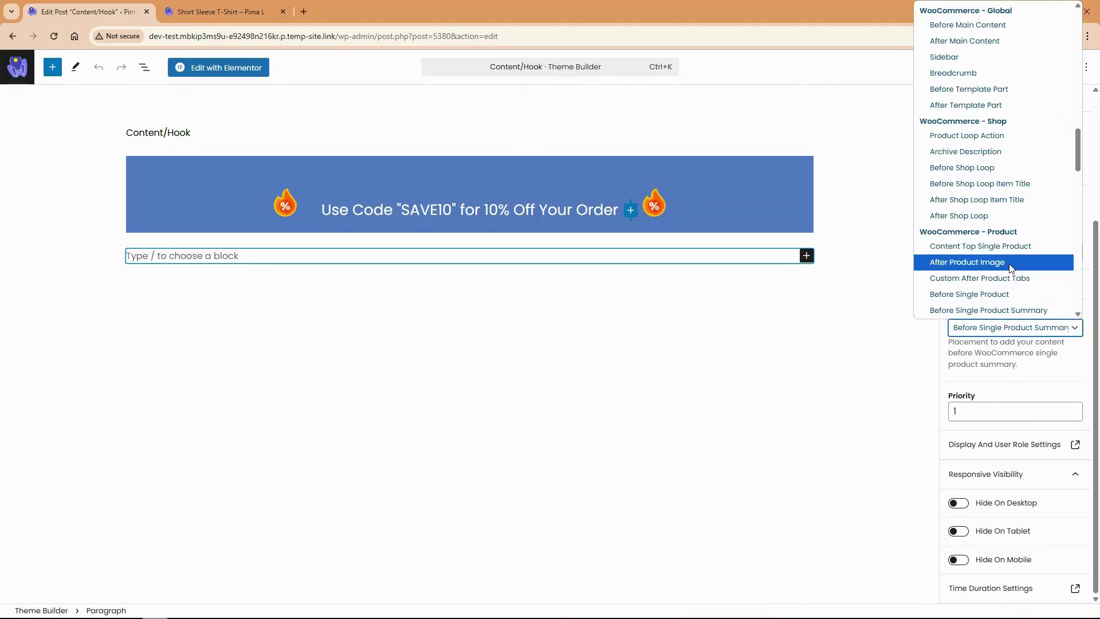
{"action": "scroll", "coordinate": [1008, 253], "scroll_direction": "down", "scroll_amount": 2}
{"action": "scroll", "coordinate": [1009, 254], "scroll_direction": "up", "scroll_amount": 5}
{"action": "scroll", "coordinate": [1008, 253], "scroll_direction": "up", "scroll_amount": 4}
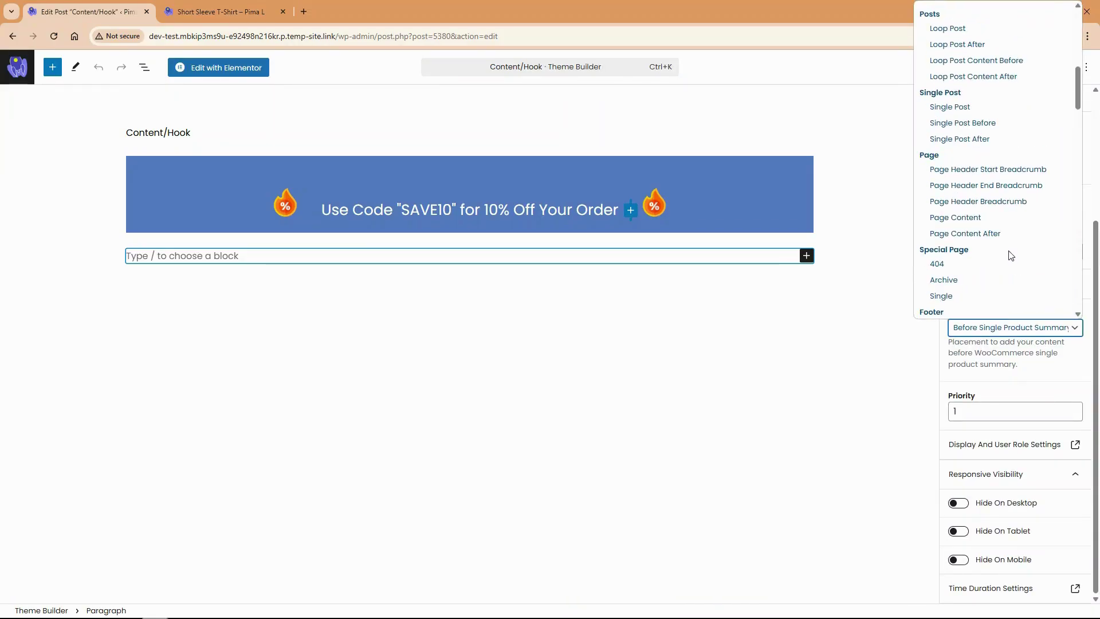
{"action": "left_click", "coordinate": [963, 108]}
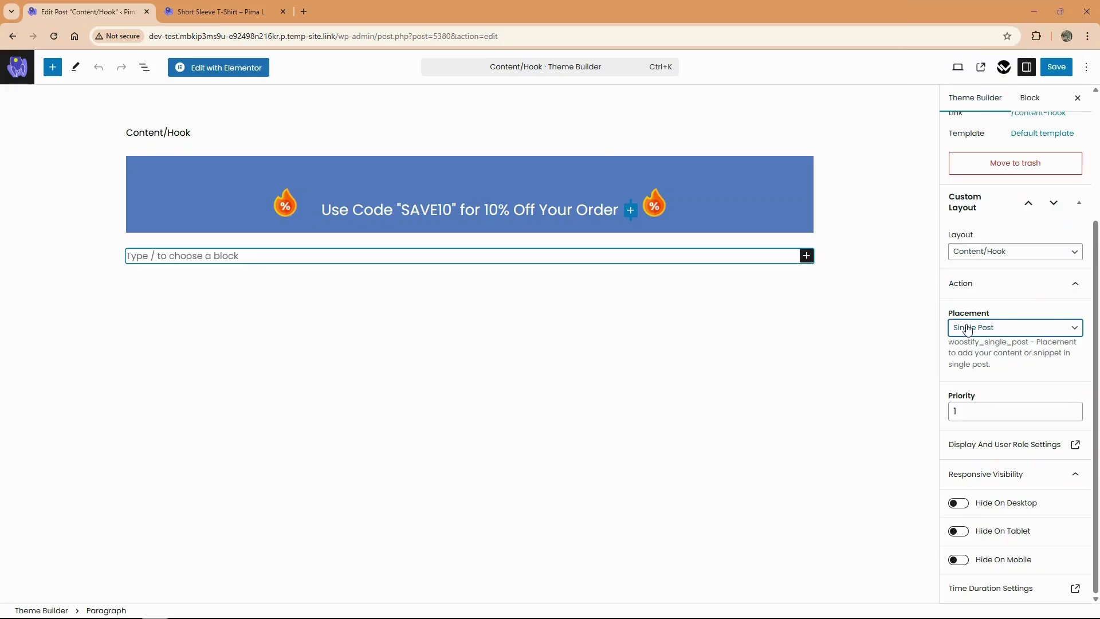
- Set the template's display rule to Entire Website and save the template
{"action": "left_click", "coordinate": [1006, 446]}
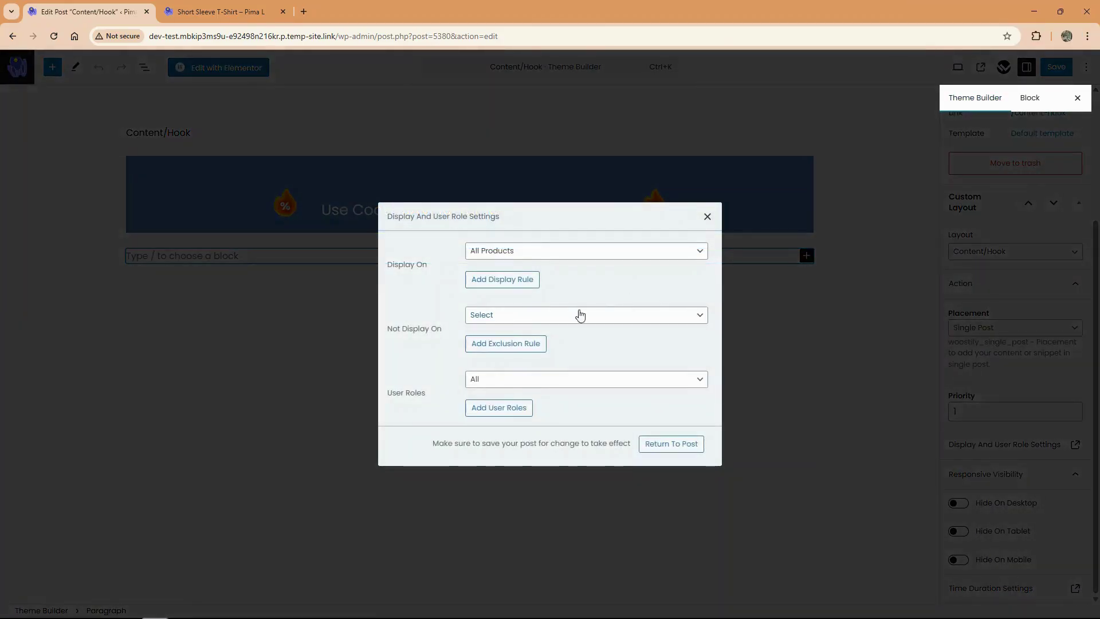
{"action": "left_click", "coordinate": [498, 250]}
{"action": "scroll", "coordinate": [540, 331], "scroll_direction": "up", "scroll_amount": 5}
{"action": "left_click", "coordinate": [530, 298]}
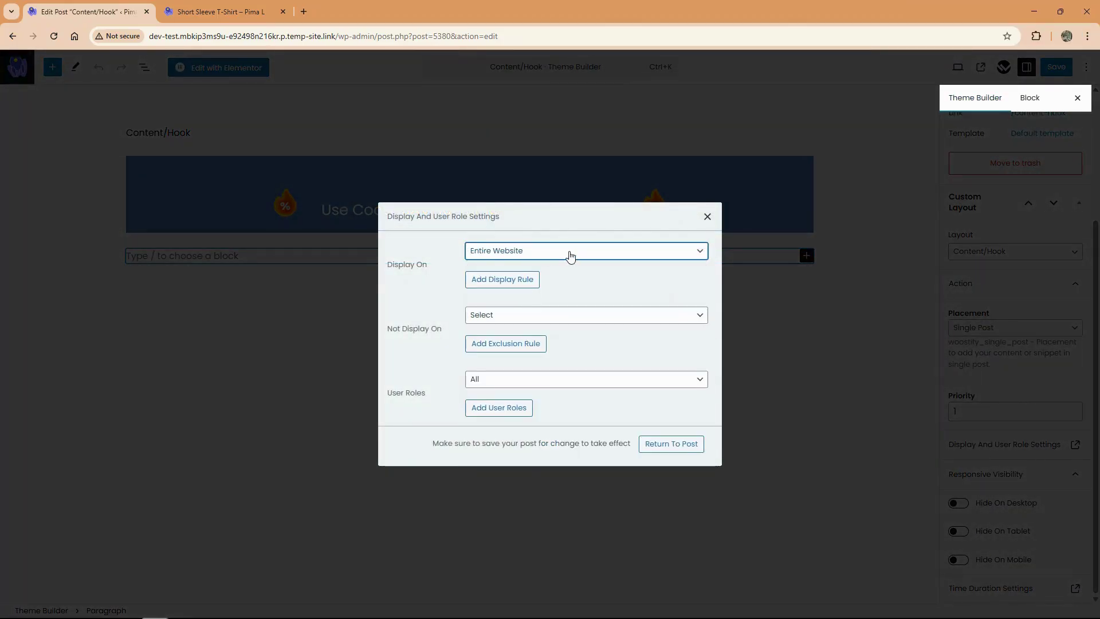
{"action": "left_click", "coordinate": [672, 444]}
{"action": "key", "text": "ctrl+s"}
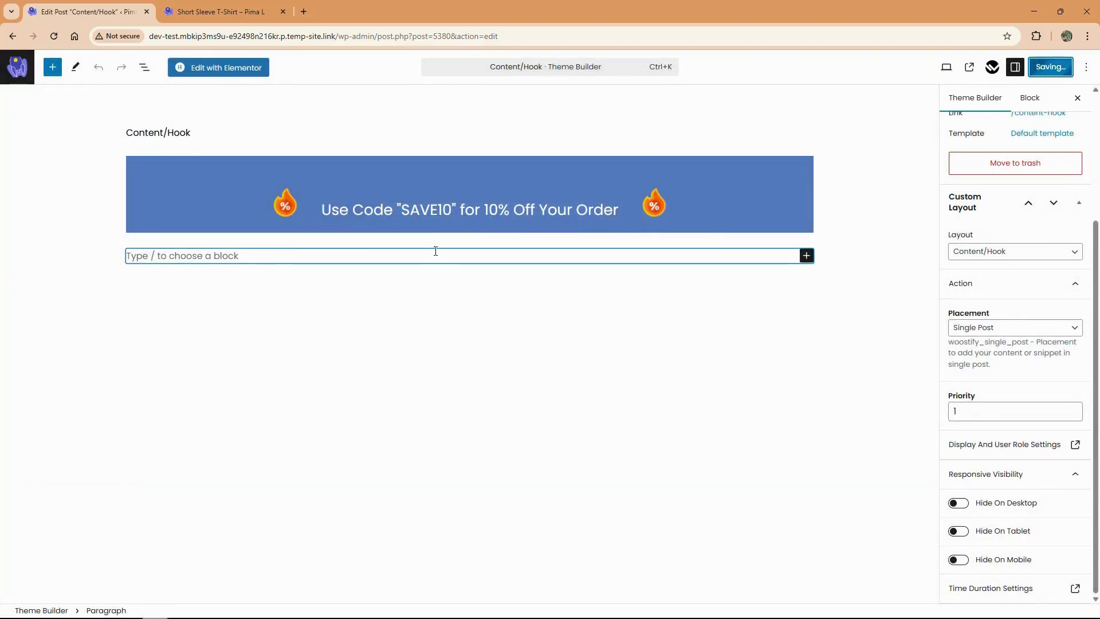
- Open the "Deconstructing The #OOTD Pose" post from the site's blog to check the banner on a single post
{"action": "left_click", "coordinate": [250, 8]}
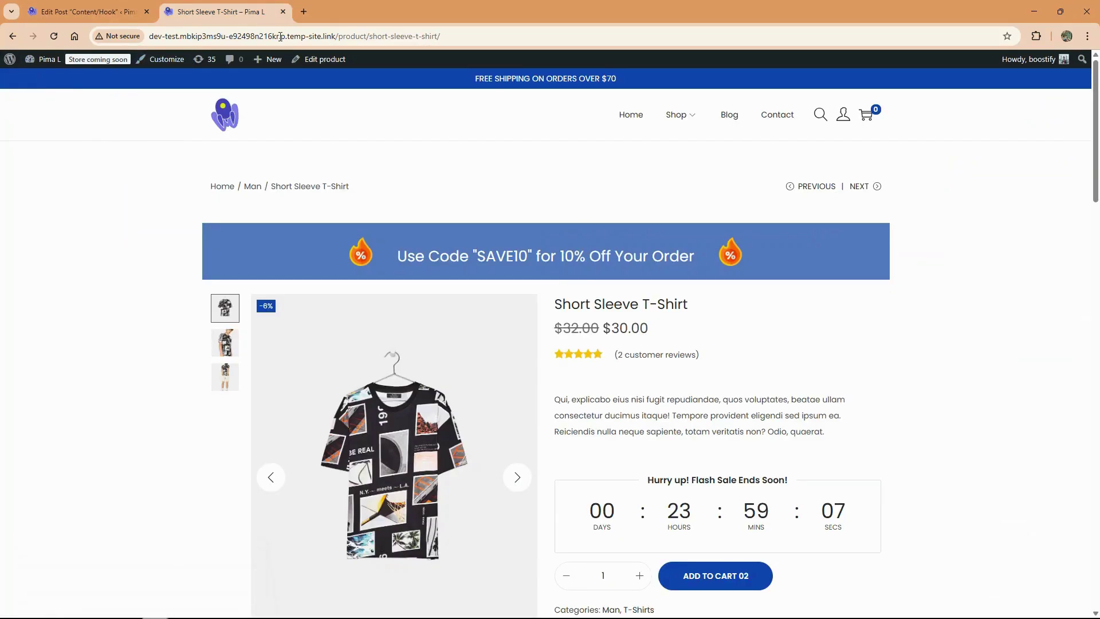
{"action": "left_click", "coordinate": [725, 115]}
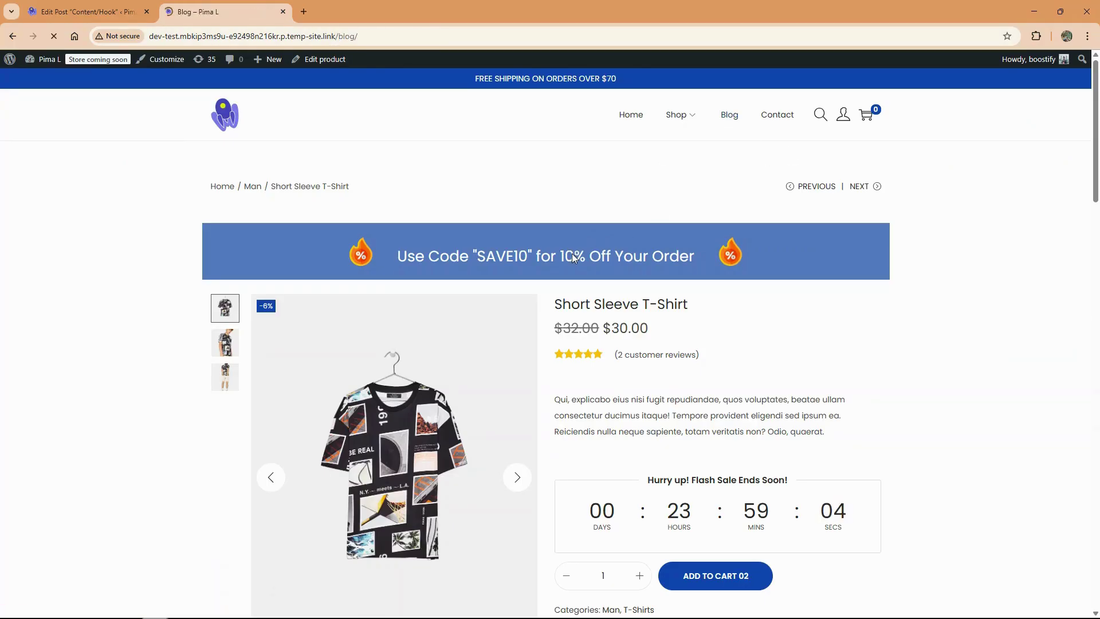
{"action": "scroll", "coordinate": [403, 293], "scroll_direction": "down", "scroll_amount": 4}
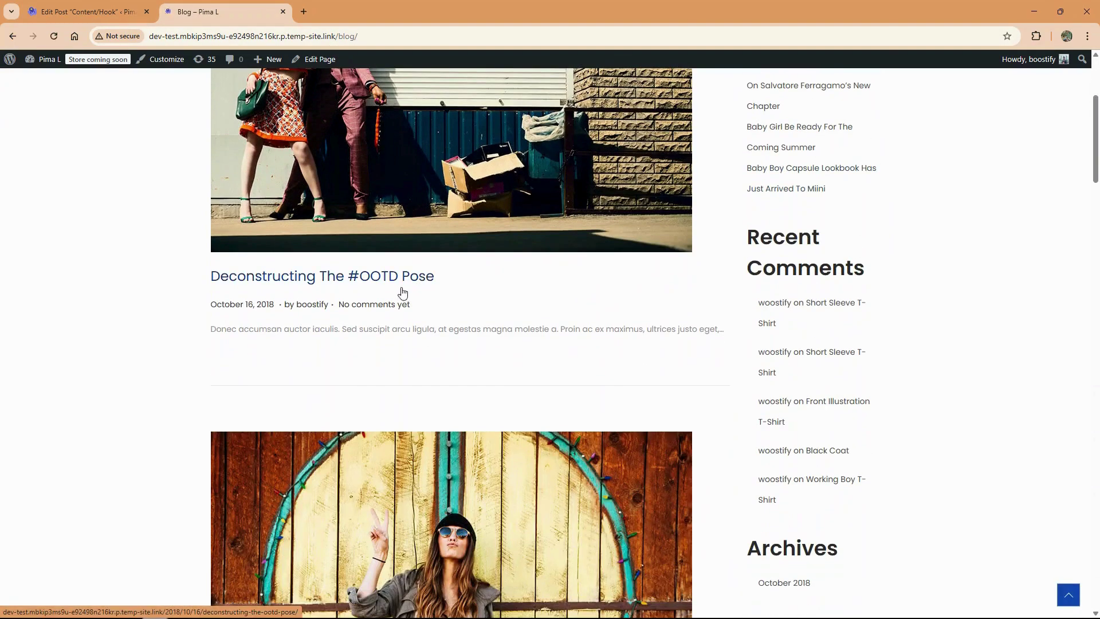
{"action": "left_click", "coordinate": [436, 285]}
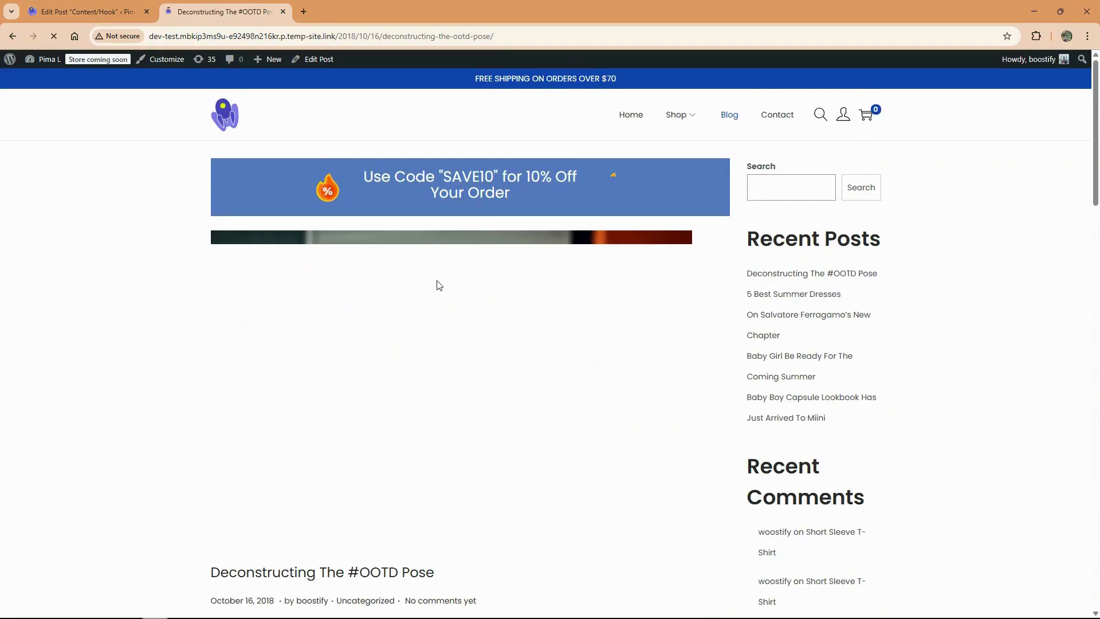